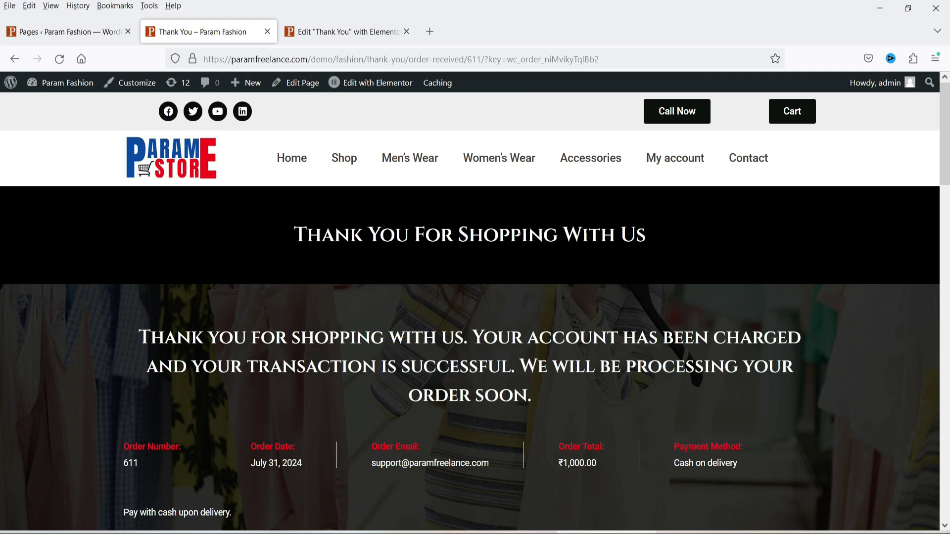
# Examine the finished Thank You page's message, order summary row and cash payment instruction.
pyautogui.scroll(-3, 649, 258)
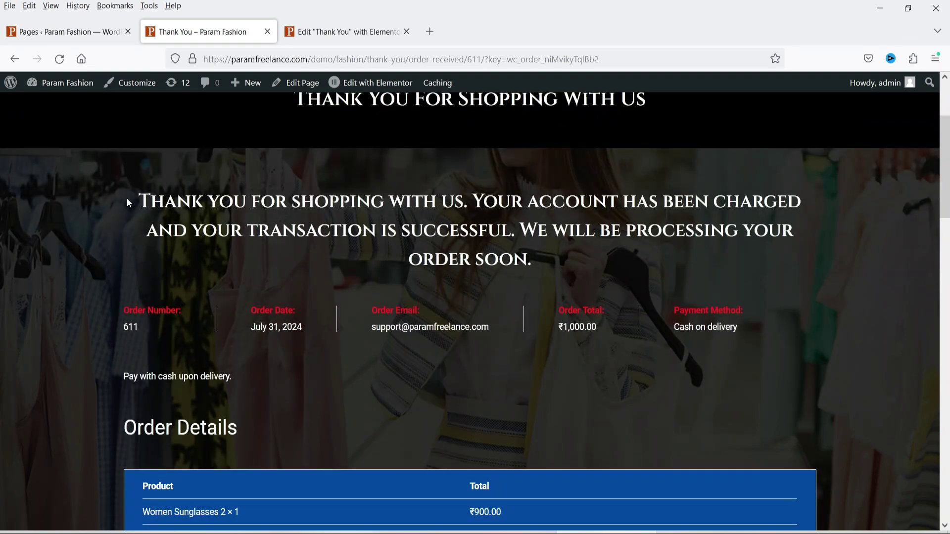
pyautogui.scroll(-3, 351, 244)
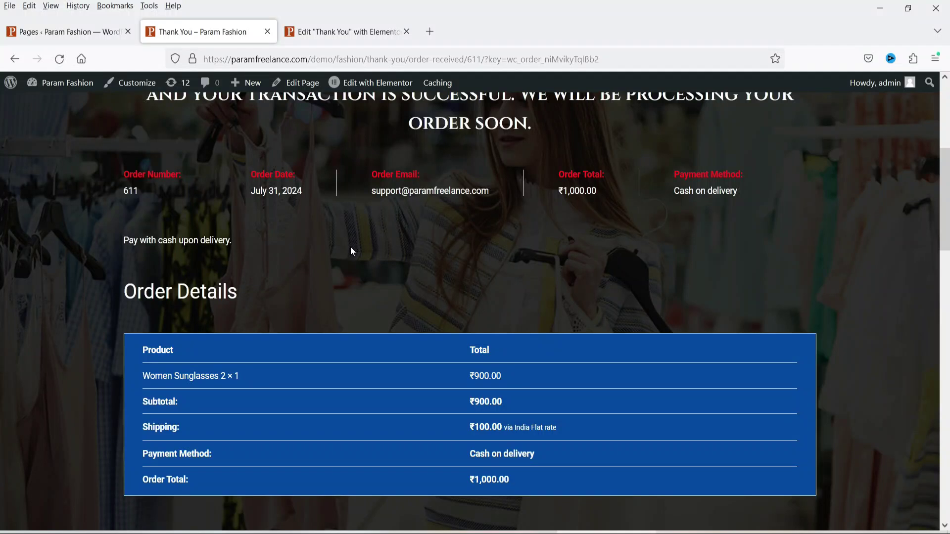
pyautogui.moveTo(130, 241); pyautogui.dragTo(275, 241)
pyautogui.click(357, 257)
pyautogui.moveTo(119, 239); pyautogui.dragTo(245, 245)
pyautogui.click(289, 246)
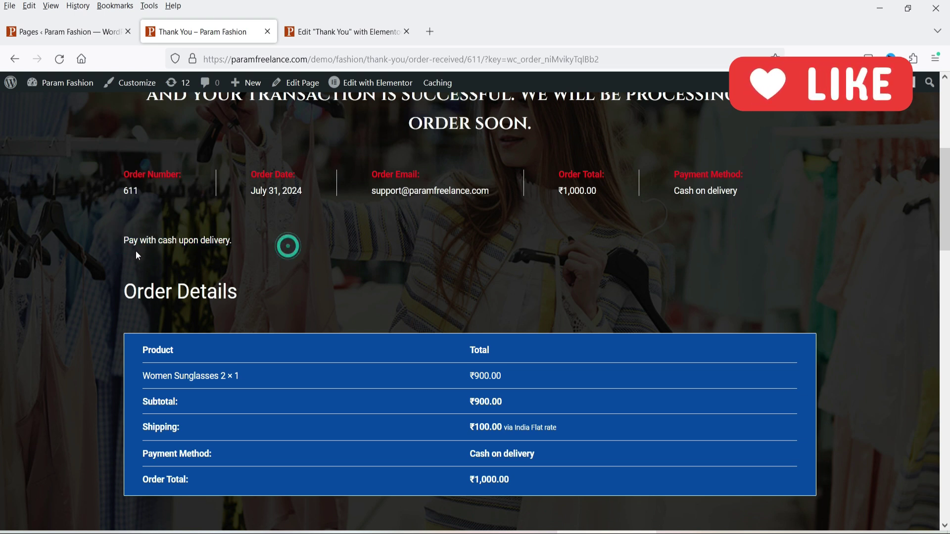
pyautogui.moveTo(125, 240); pyautogui.dragTo(245, 243)
pyautogui.click(331, 257)
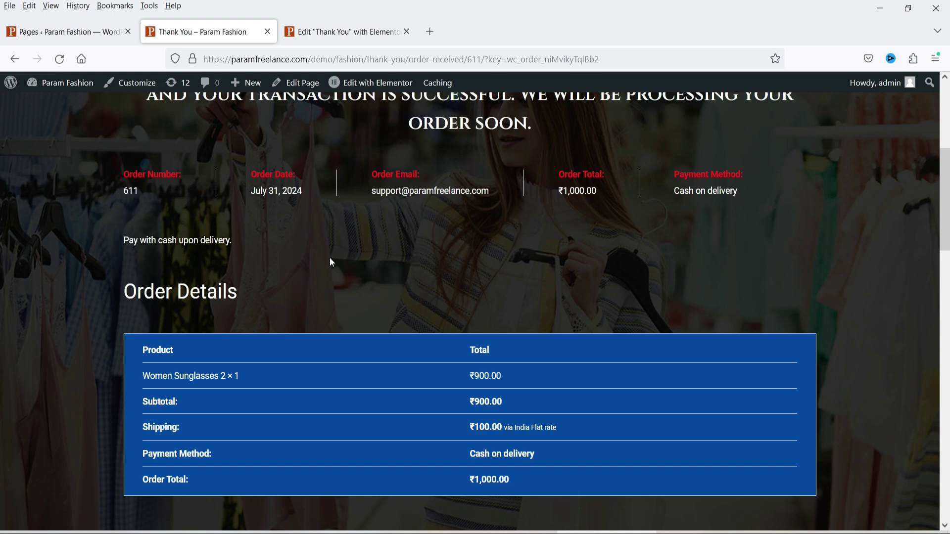
# Examine the Thank You page's order details, billing and shipping details, and the product grid down to the footer.
pyautogui.scroll(-5, 212, 257)
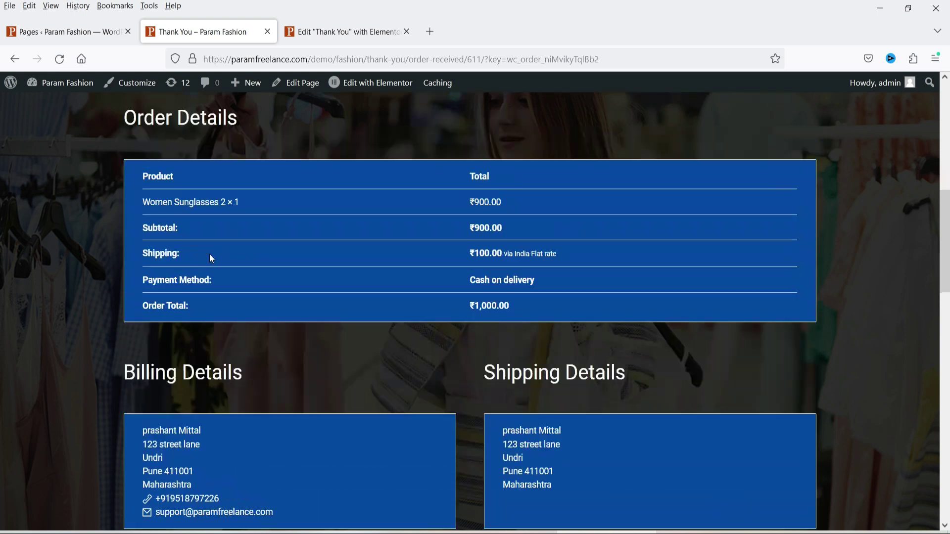
pyautogui.scroll(3, 322, 251)
pyautogui.scroll(-4, 345, 291)
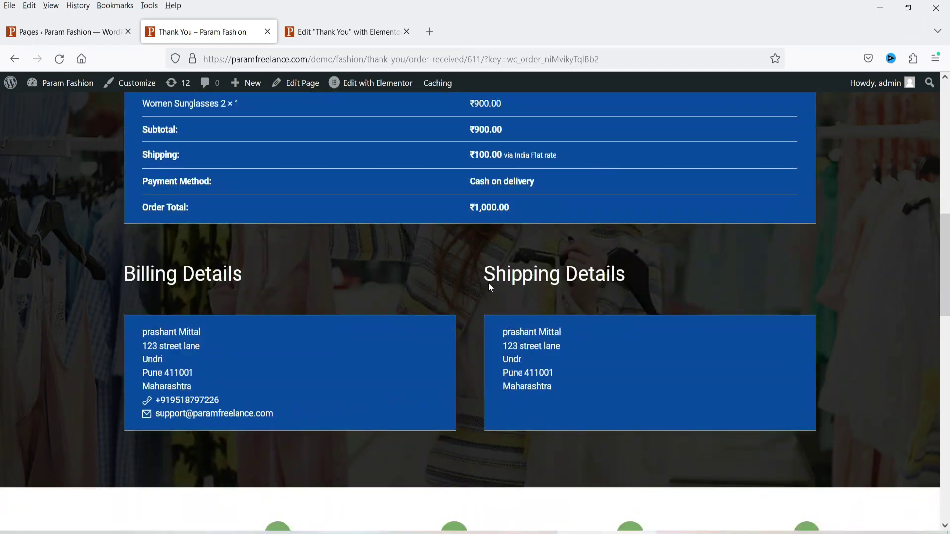
pyautogui.scroll(7, 725, 296)
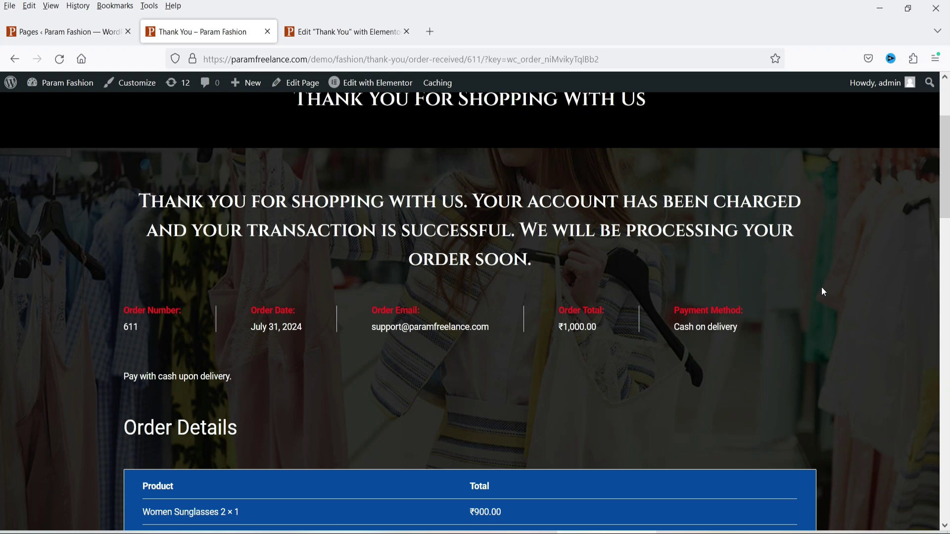
pyautogui.scroll(-5, 117, 260)
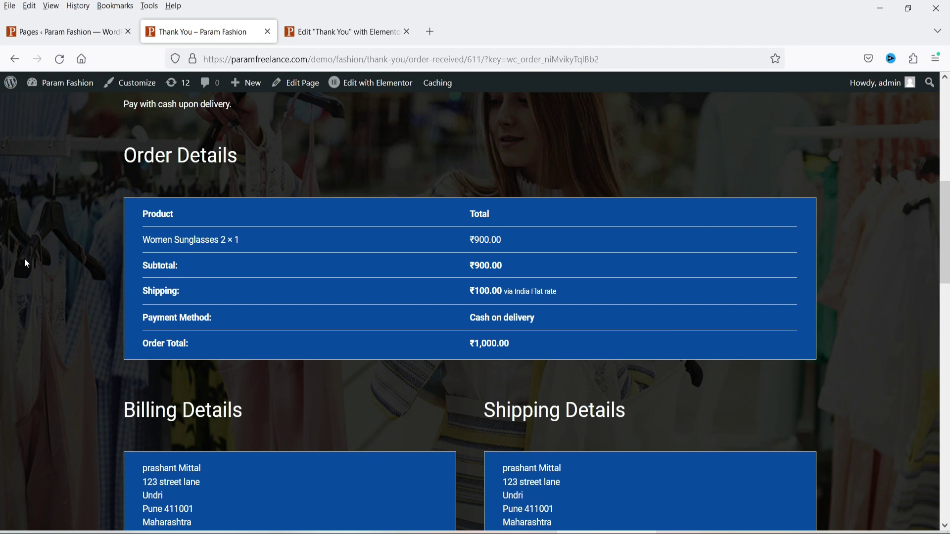
pyautogui.scroll(-5, 25, 260)
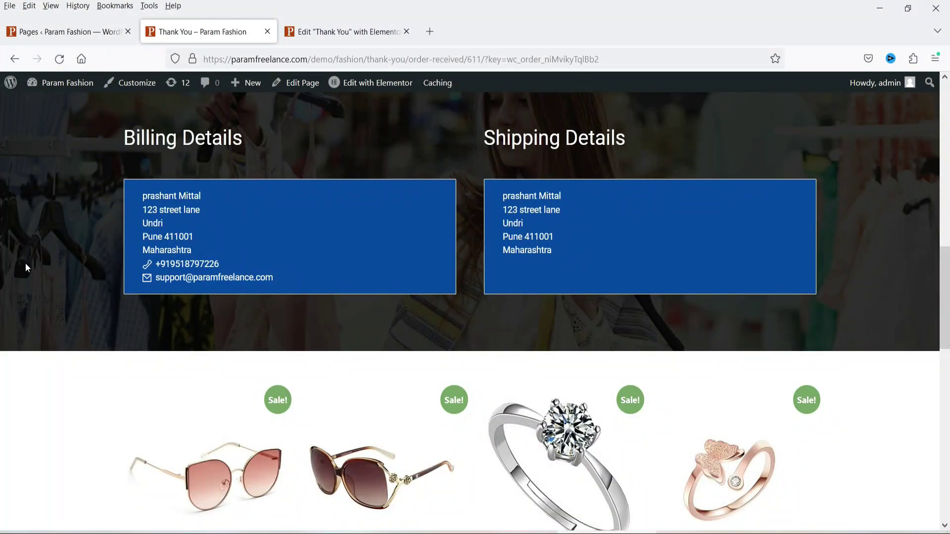
pyautogui.scroll(-5, 27, 267)
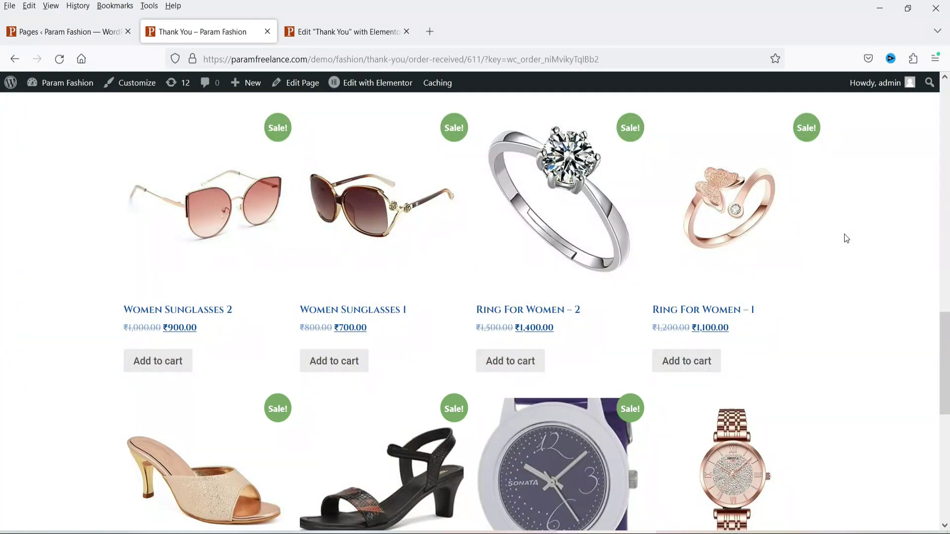
pyautogui.scroll(-3, 837, 248)
pyautogui.scroll(-5, 833, 250)
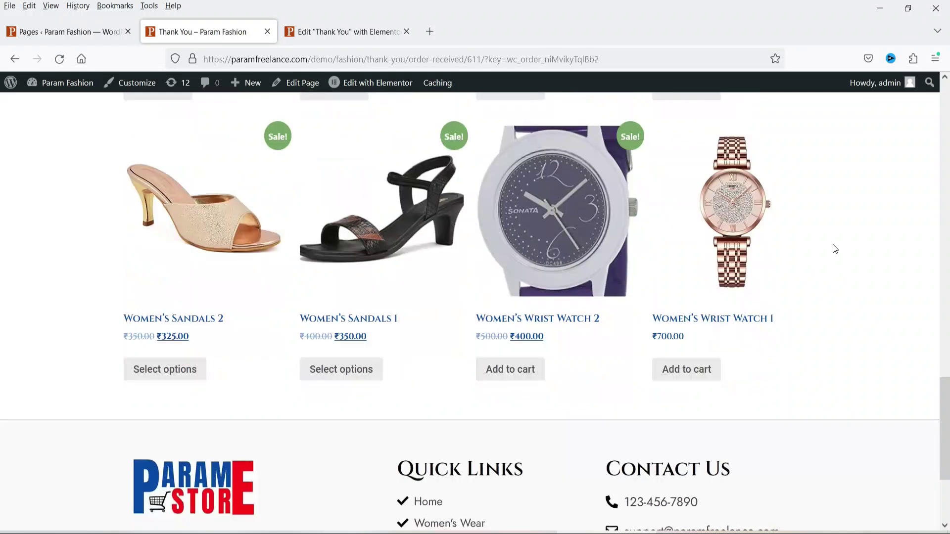
pyautogui.scroll(12, 834, 249)
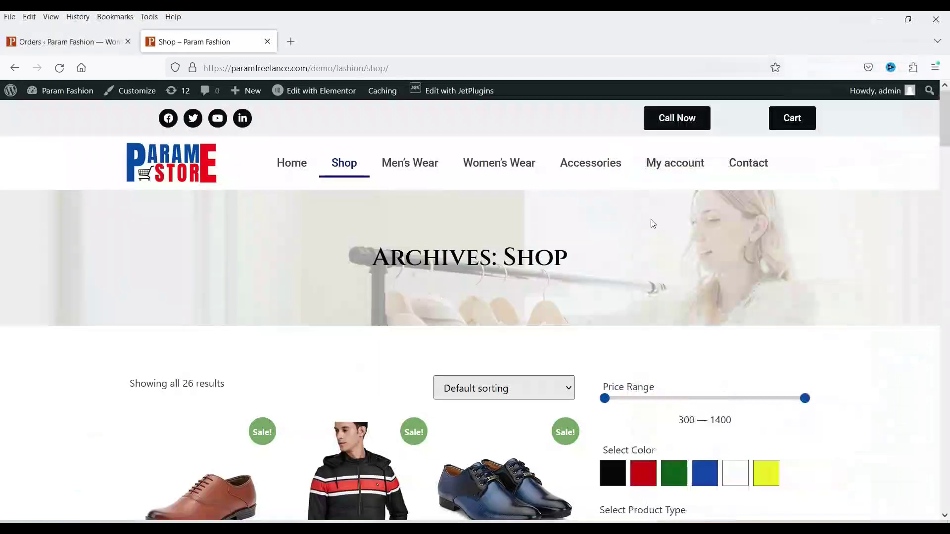
# Open the site's installed plugins list in the WordPress admin and review the plugins in use.
pyautogui.click(69, 41)
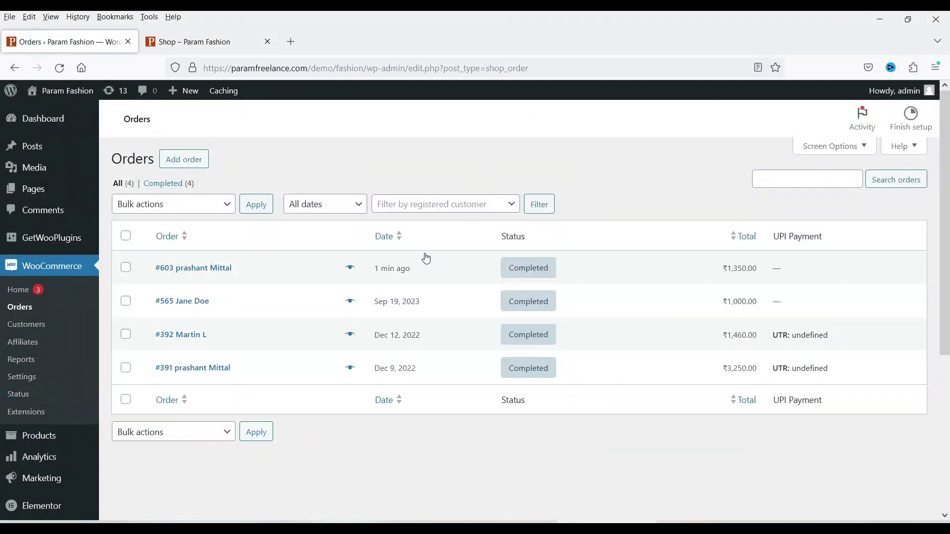
pyautogui.scroll(-4, 30, 346)
pyautogui.click(31, 433)
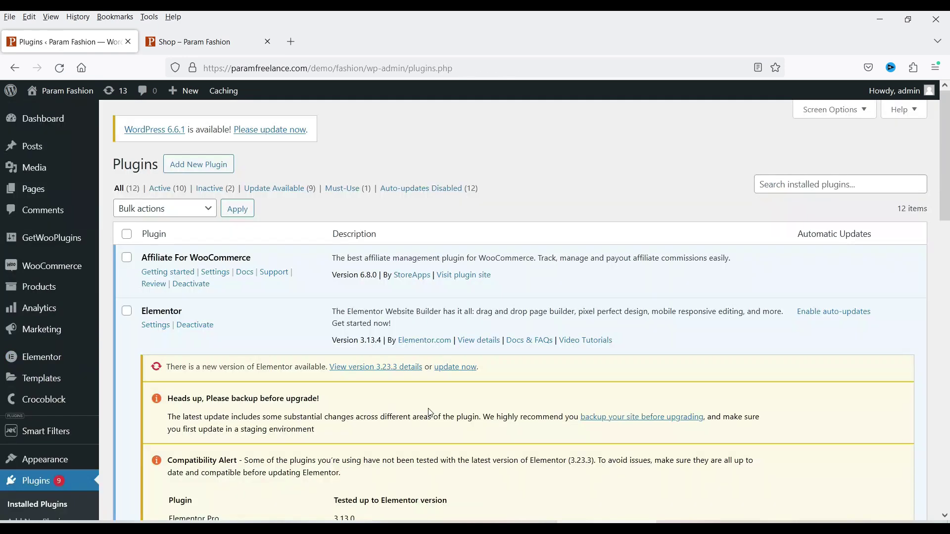
pyautogui.scroll(-8, 188, 355)
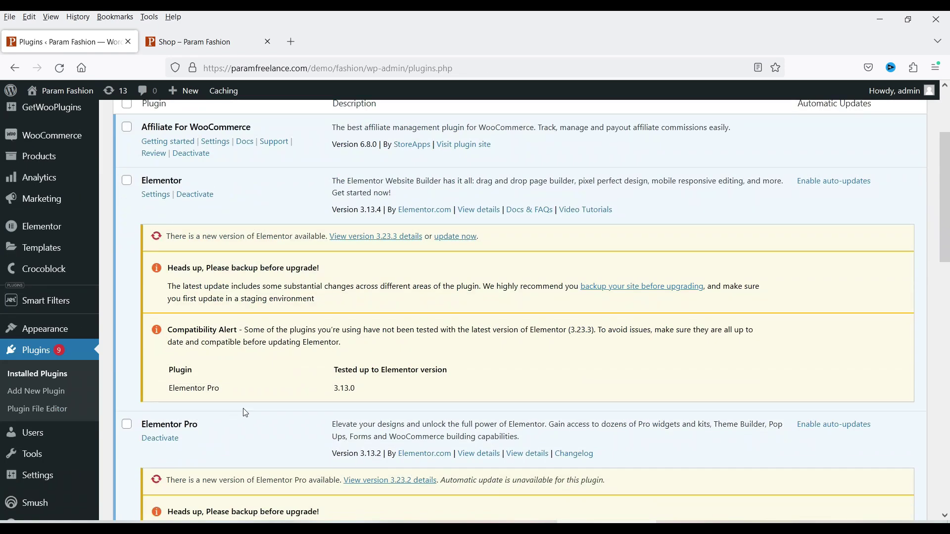
pyautogui.scroll(-7, 385, 373)
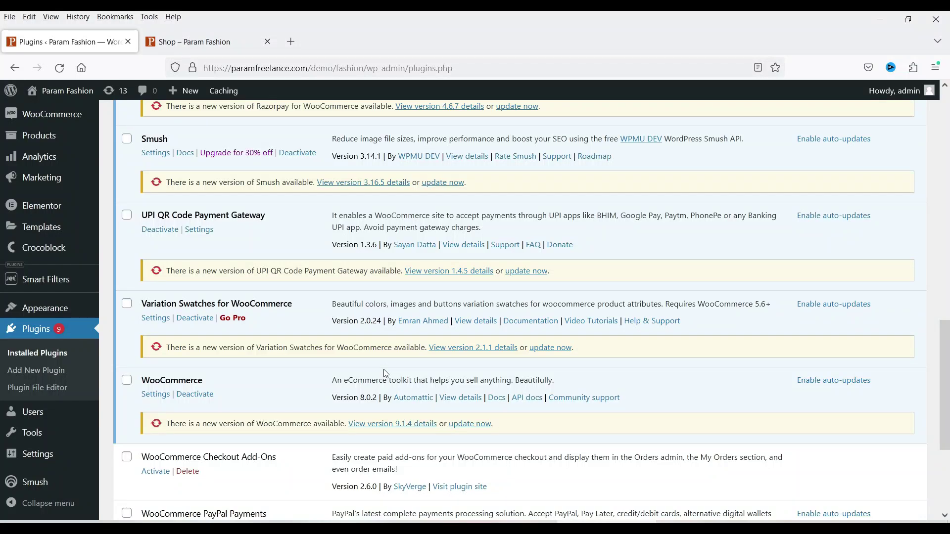
pyautogui.scroll(15, 386, 373)
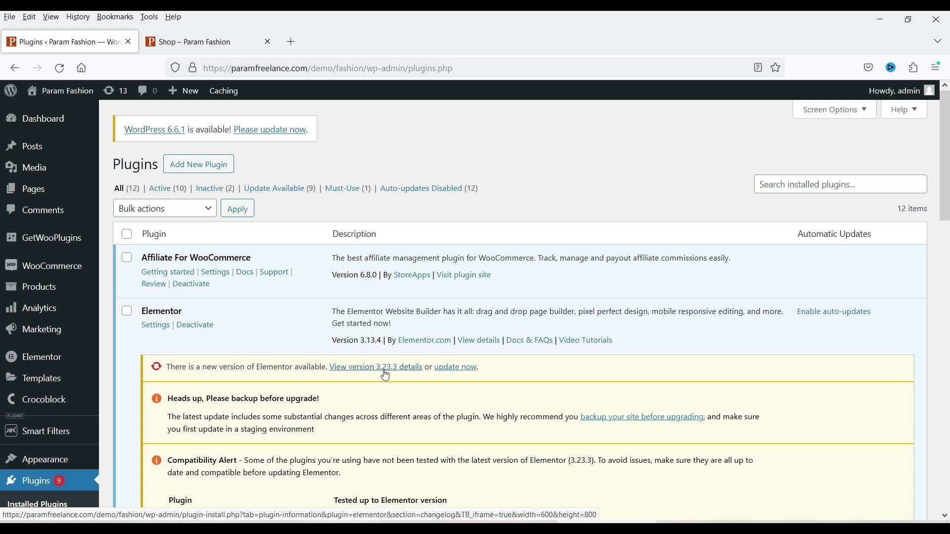
# Add Men's Wallet 1 to the cart from the store's Shop page and view the cart.
pyautogui.hotkey('ctrl', 'Tab')
pyautogui.scroll(-5, 664, 272)
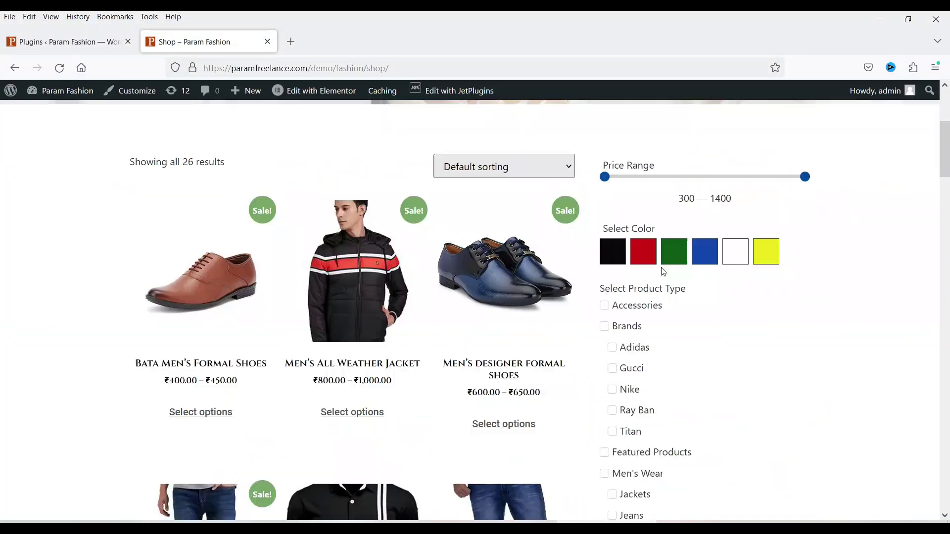
pyautogui.scroll(-2, 663, 271)
pyautogui.scroll(-5, 396, 364)
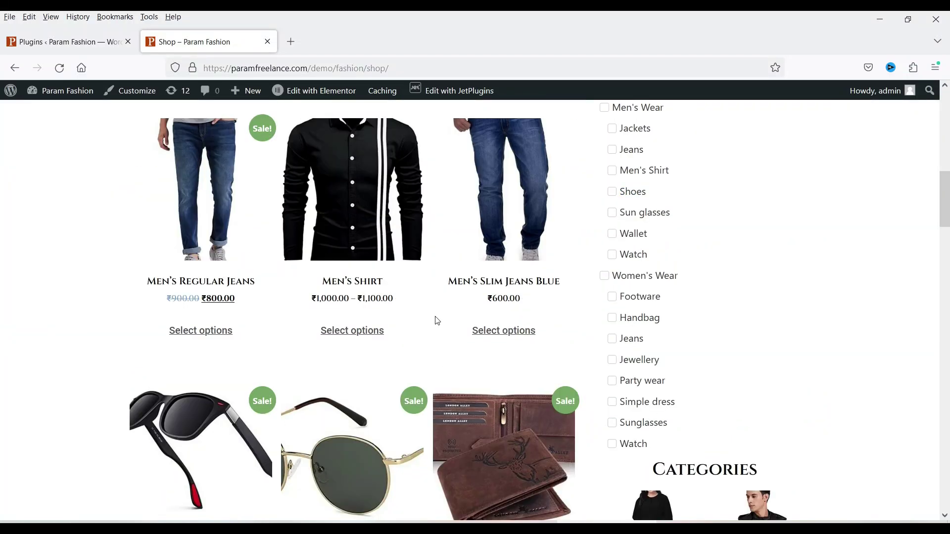
pyautogui.scroll(-6, 437, 321)
pyautogui.click(503, 276)
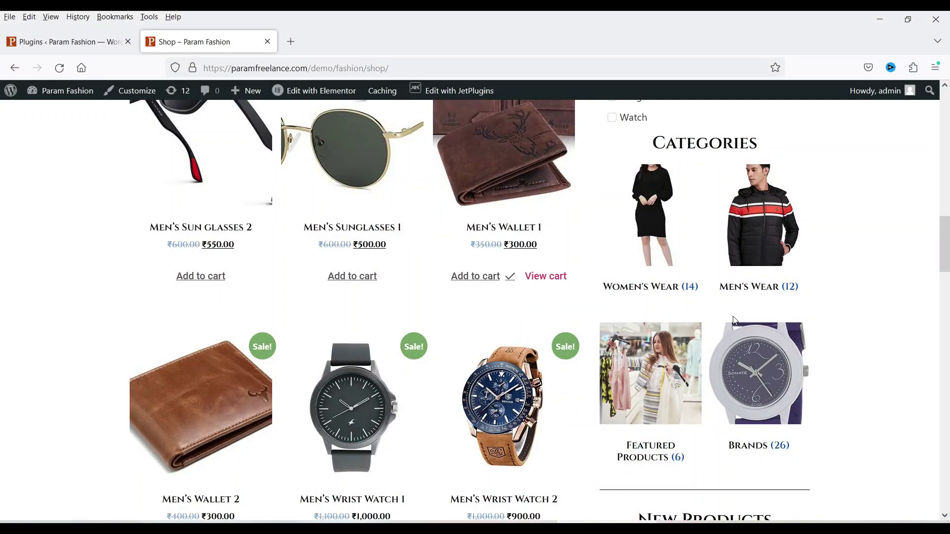
pyautogui.click(545, 276)
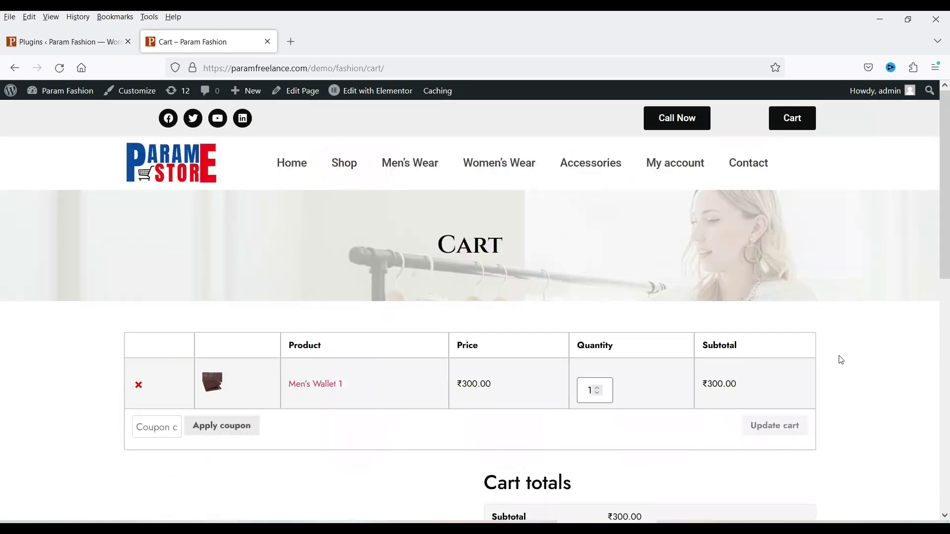
# Proceed from the cart to checkout and place the order with cash on delivery.
pyautogui.scroll(-4, 841, 360)
pyautogui.scroll(-3, 861, 299)
pyautogui.click(639, 360)
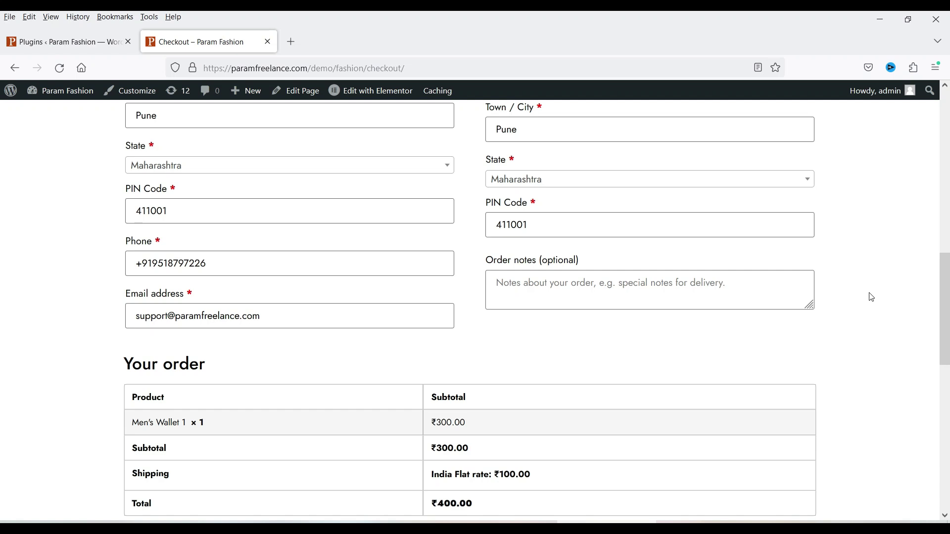
pyautogui.scroll(-5, 871, 297)
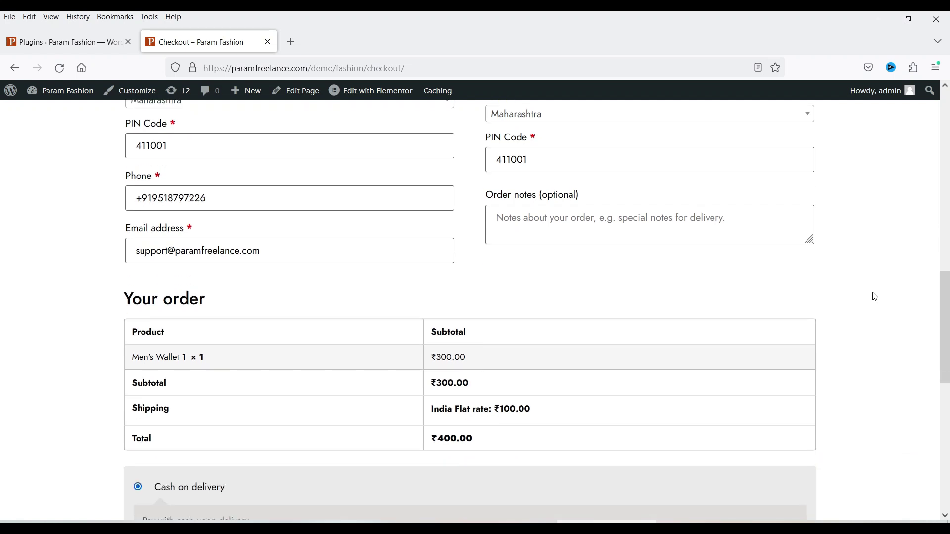
pyautogui.click(769, 454)
# Examine the default Order Received page, including its order summary, order details, and billing and shipping addresses.
pyautogui.scroll(-2, 897, 319)
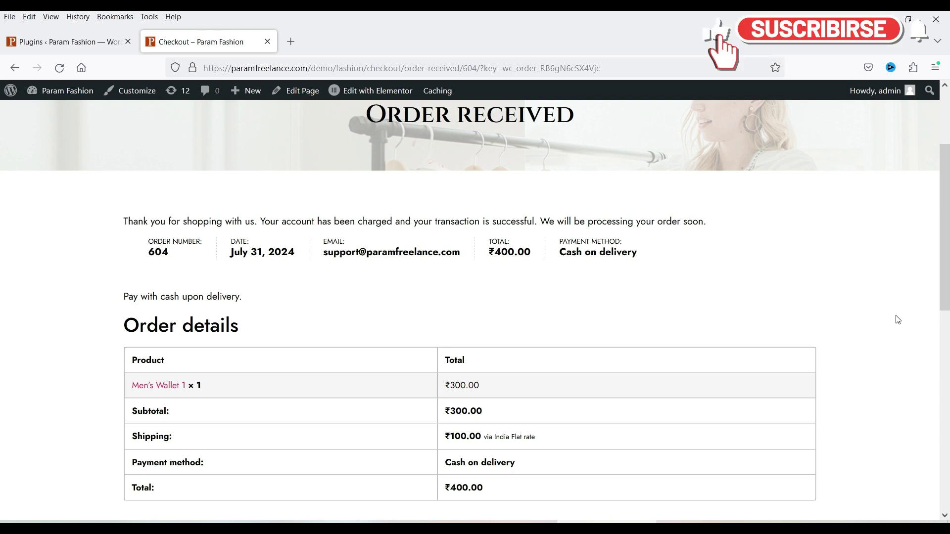
pyautogui.scroll(1, 718, 337)
pyautogui.scroll(3, 443, 233)
pyautogui.scroll(-2, 280, 267)
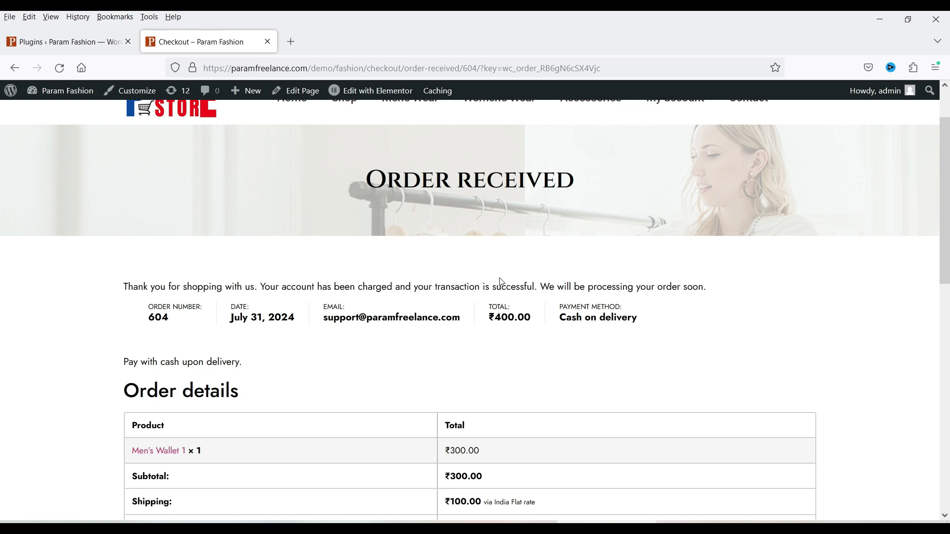
pyautogui.moveTo(134, 321); pyautogui.dragTo(638, 319)
pyautogui.click(124, 312)
pyautogui.scroll(-2, 504, 305)
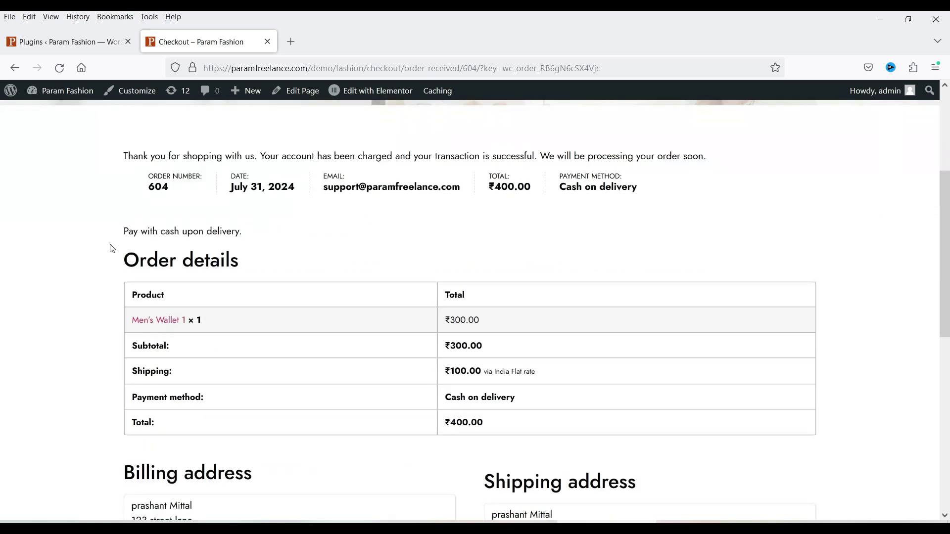
pyautogui.scroll(-3, 171, 256)
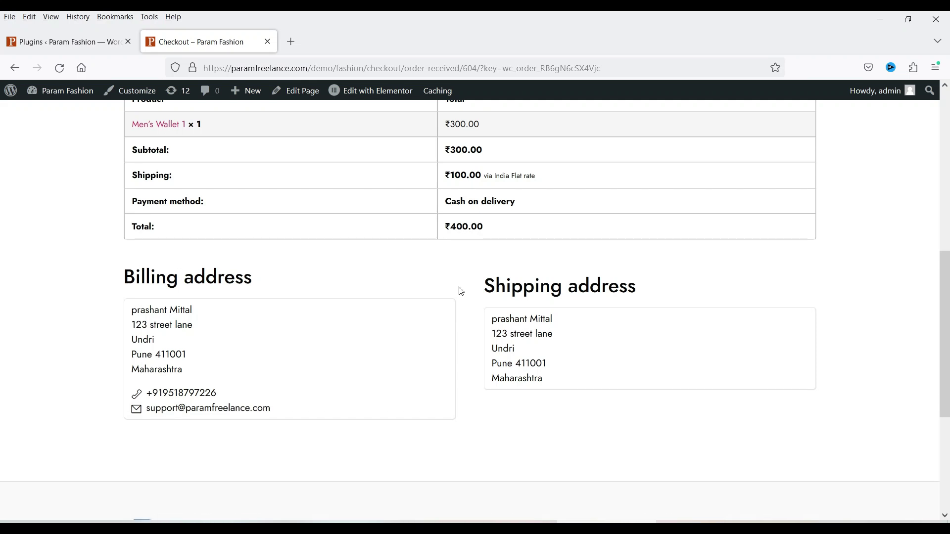
pyautogui.scroll(4, 4, 289)
pyautogui.scroll(2, 4, 290)
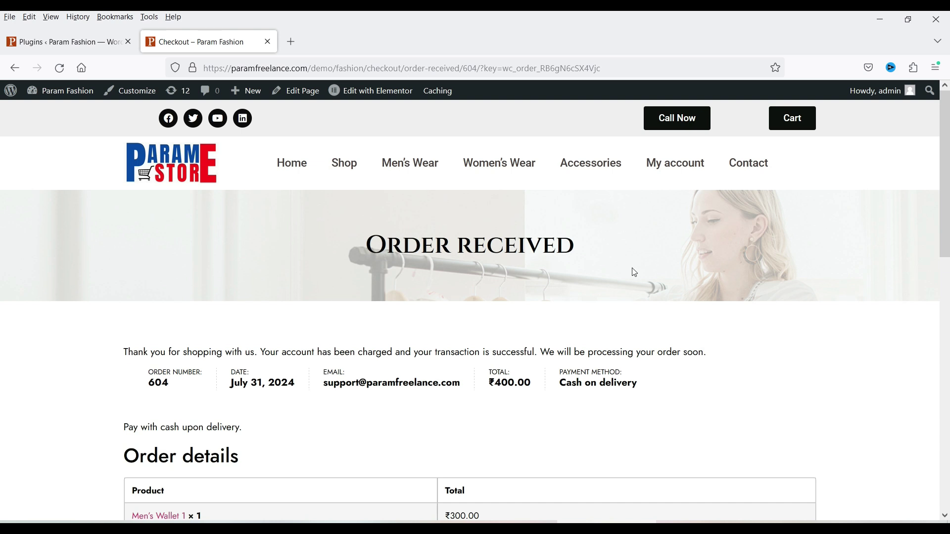
# Open the Checkout page for editing in Elementor, and bring up the WordPress Pages list in the admin tab.
pyautogui.click(370, 91)
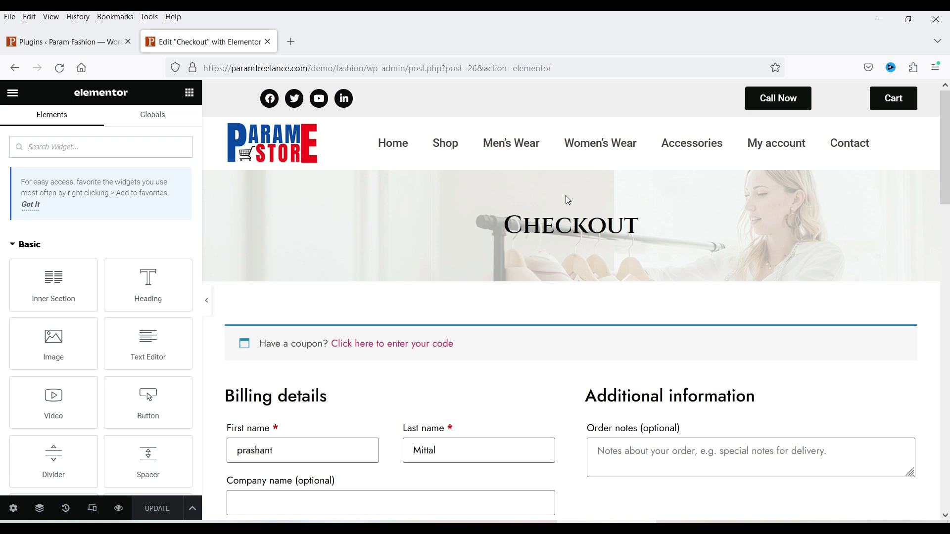
pyautogui.click(64, 42)
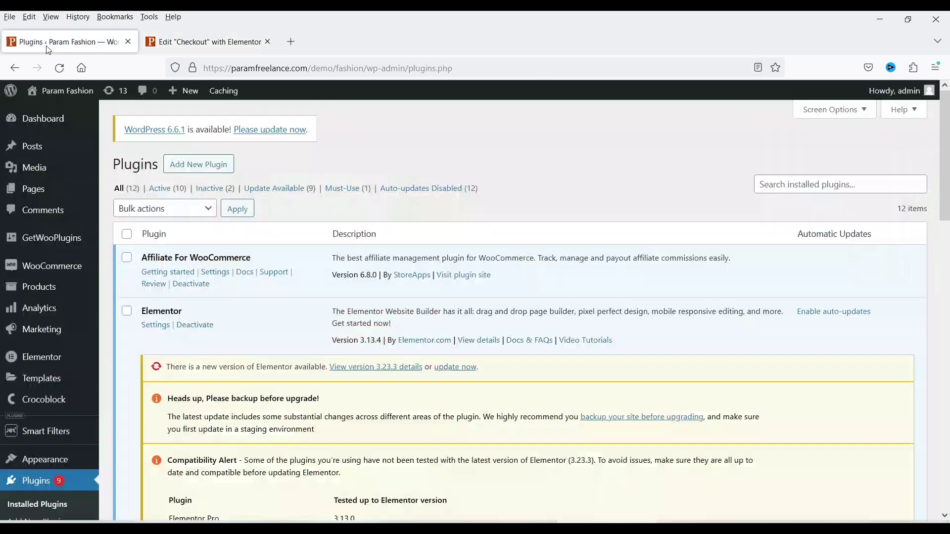
pyautogui.hotkey('alt', 'Left')
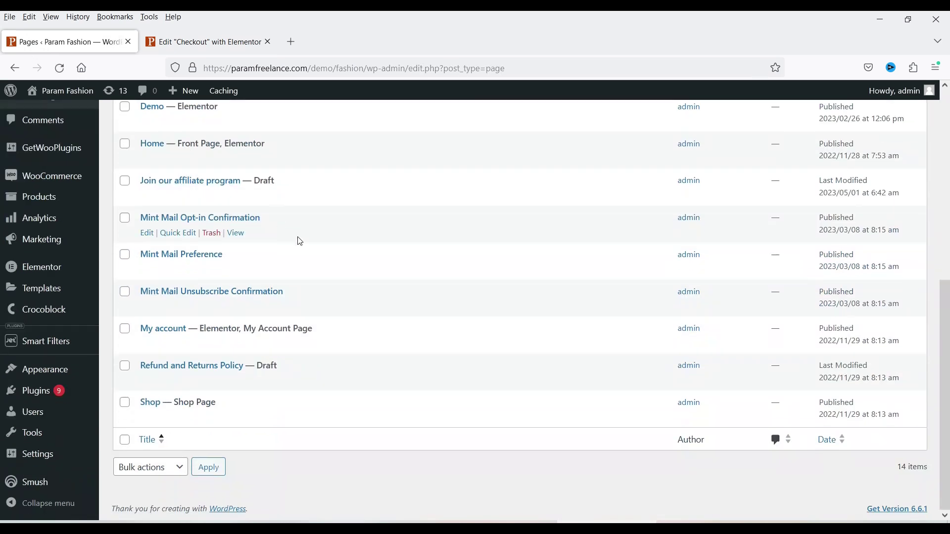
# Start a new WordPress page in a separate browser tab and title it "Thank You".
pyautogui.scroll(6, 409, 246)
pyautogui.rightClick(195, 165)
pyautogui.click(277, 177)
pyautogui.hotkey('ctrl', 'Tab')
pyautogui.write('Thank You')
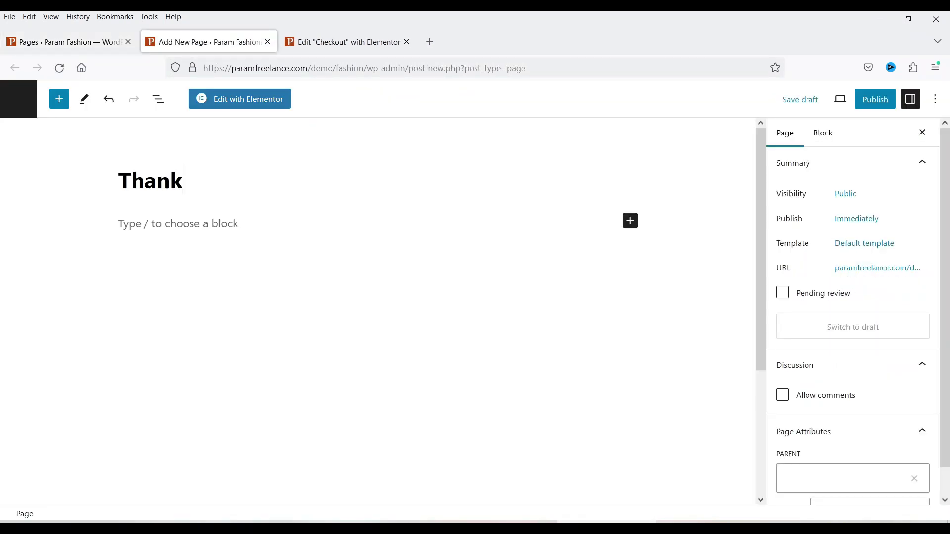
# Set the Thank You page's template to Elementor Full Width and publish the page.
pyautogui.click(875, 254)
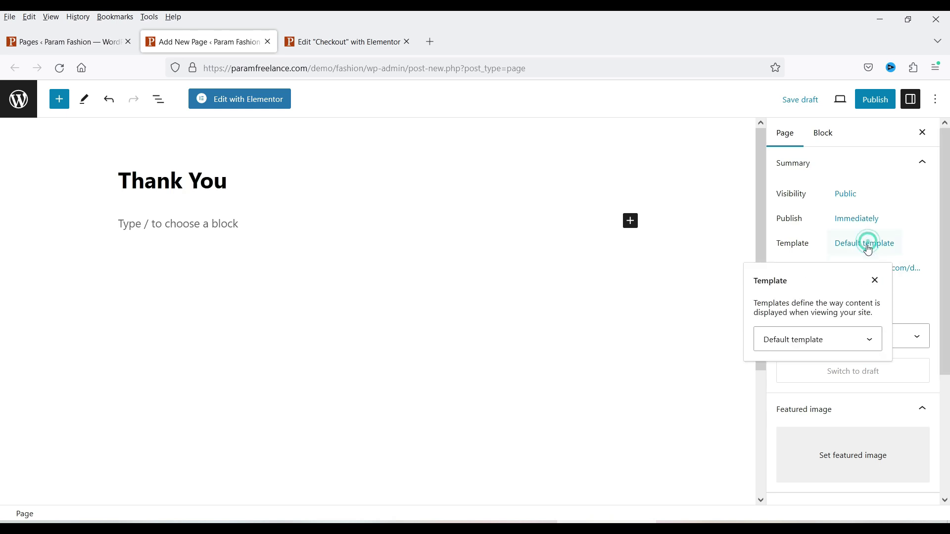
pyautogui.click(811, 329)
pyautogui.click(830, 391)
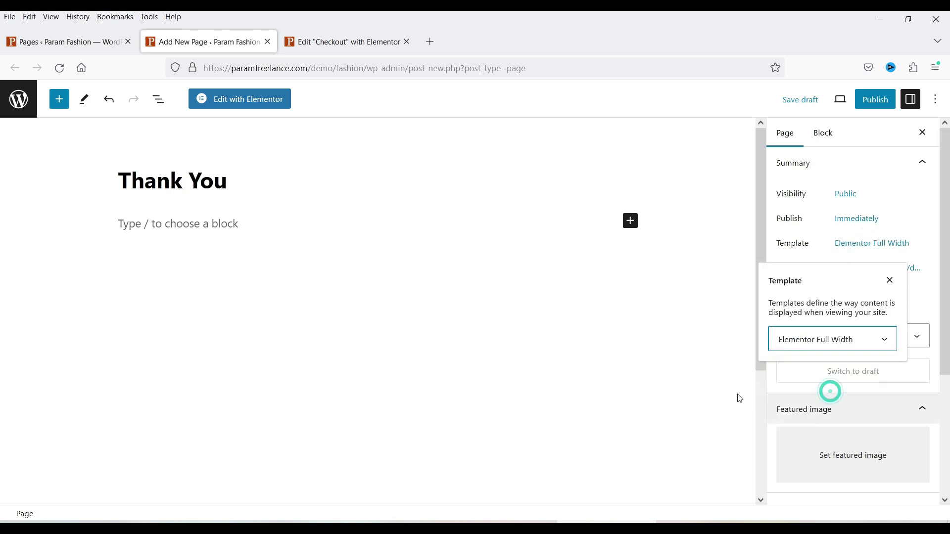
pyautogui.click(871, 99)
pyautogui.click(820, 99)
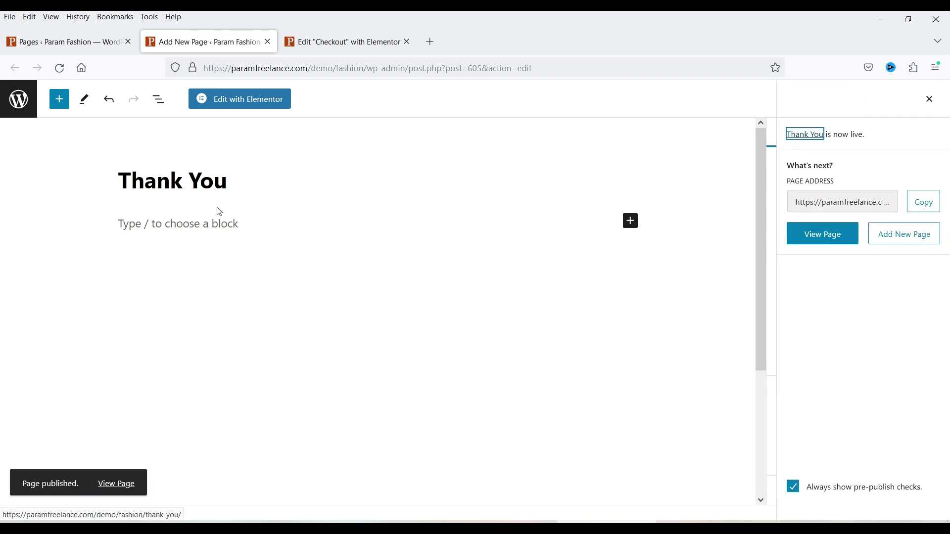
# Open the Thank You page for editing in Elementor and add a single-column section.
pyautogui.click(239, 98)
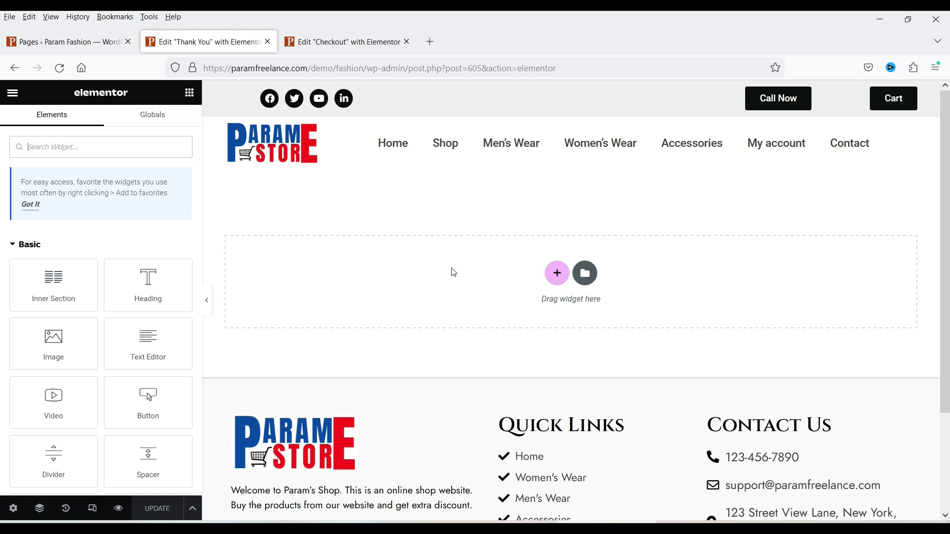
pyautogui.click(557, 273)
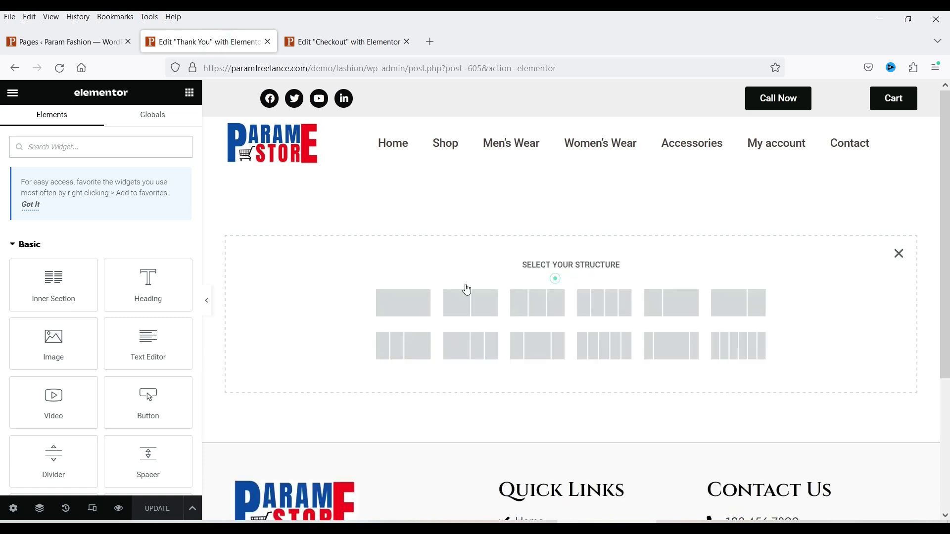
pyautogui.click(404, 304)
# Add padding to the new section and set its classic background to the global Black colour.
pyautogui.click(160, 122)
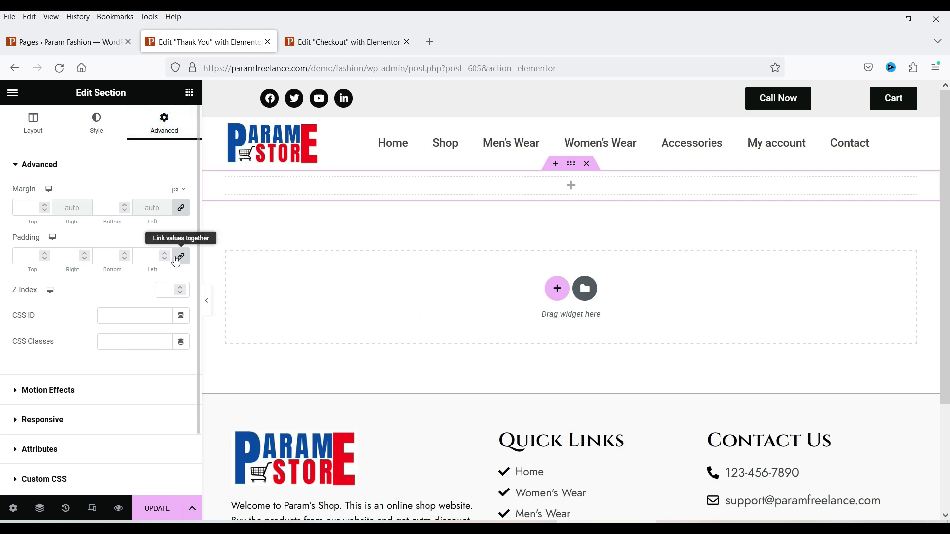
pyautogui.click(22, 259)
pyautogui.click(96, 124)
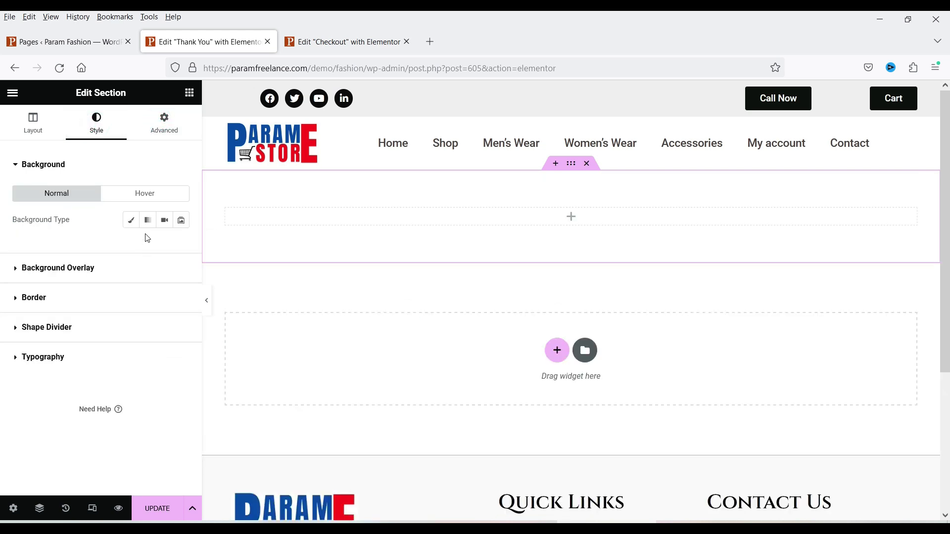
pyautogui.click(130, 220)
pyautogui.click(164, 245)
pyautogui.click(78, 418)
# Add a Heading widget to the black section with the title "Thank You For Shopping With Us".
pyautogui.click(546, 225)
pyautogui.moveTo(148, 284); pyautogui.dragTo(407, 213)
pyautogui.doubleClick(74, 208)
pyautogui.hotkey('ctrl', 'a')
pyautogui.write('Thanks')
pyautogui.press('BackSpace')
pyautogui.write('Yo')
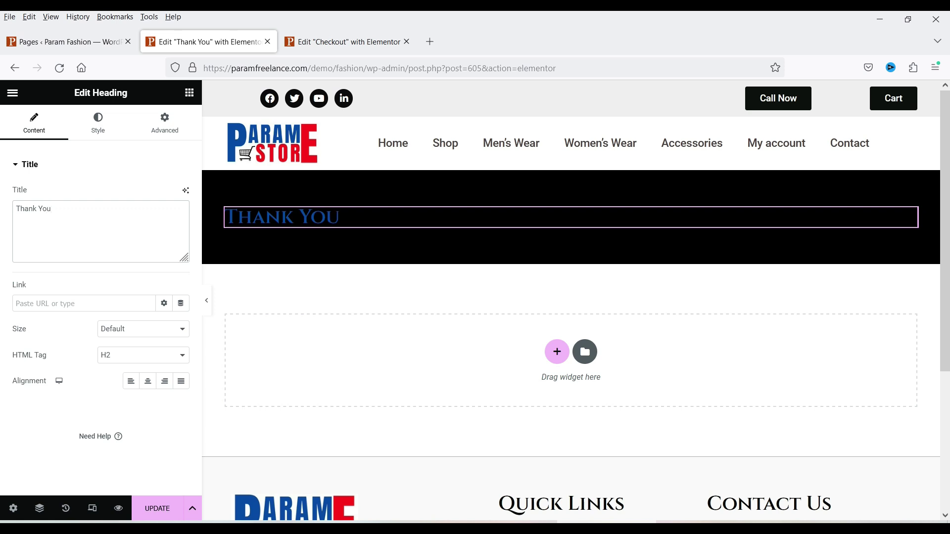
pyautogui.write('u For SHopping With Us')
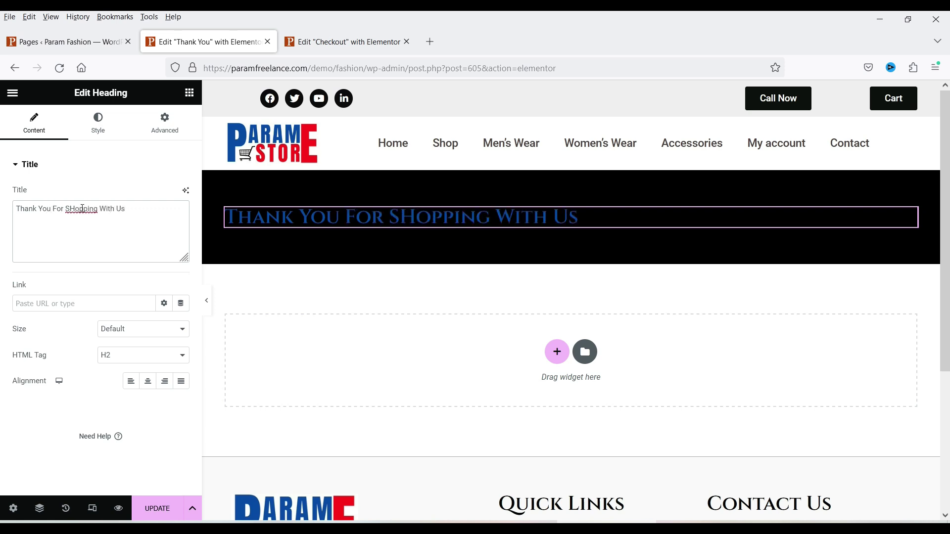
# Set the heading's text colour to the global white and centre its alignment.
pyautogui.click(98, 123)
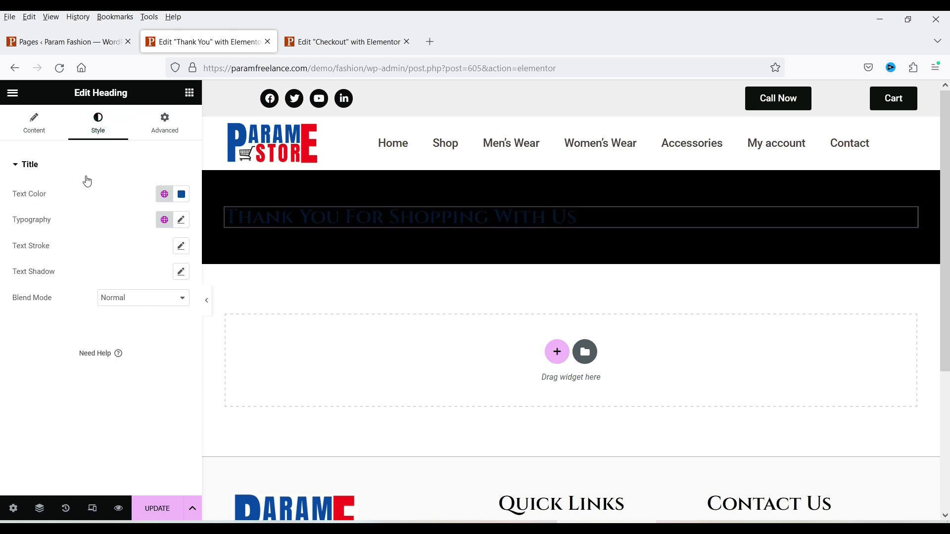
pyautogui.click(165, 195)
pyautogui.click(74, 336)
pyautogui.click(34, 124)
pyautogui.click(148, 381)
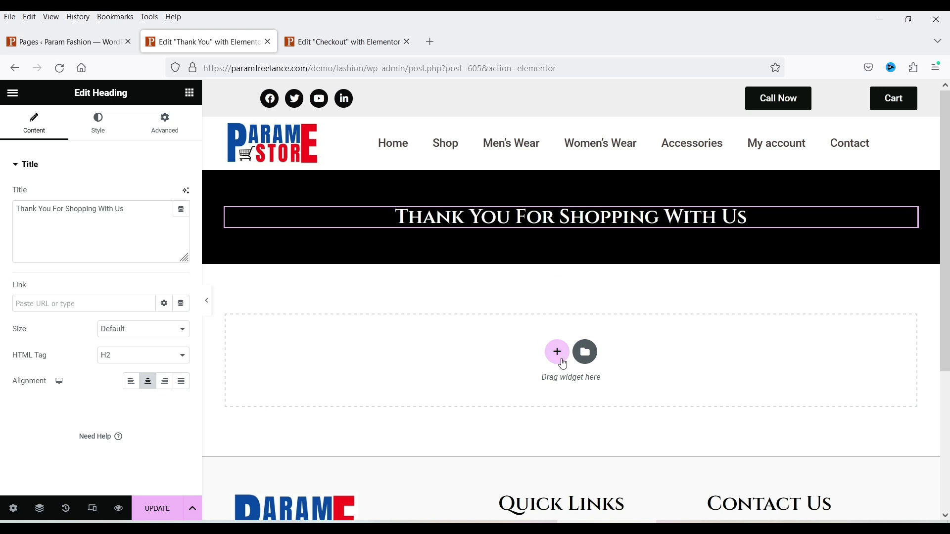
# Add a single-column section below the heading banner with 50 px top and bottom padding.
pyautogui.click(559, 354)
pyautogui.click(390, 382)
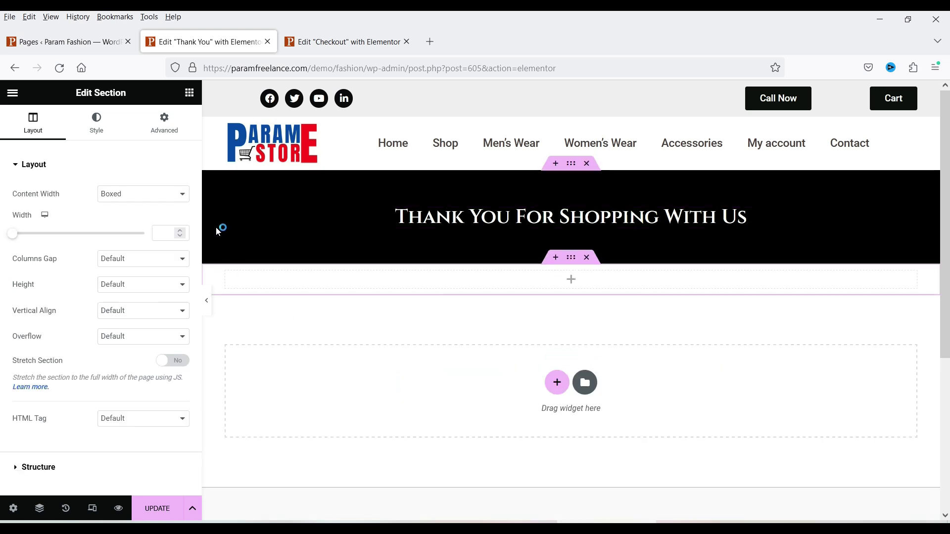
pyautogui.click(164, 123)
pyautogui.click(20, 252)
pyautogui.write('50')
pyautogui.press('Tab')
pyautogui.press('Tab')
pyautogui.write('50')
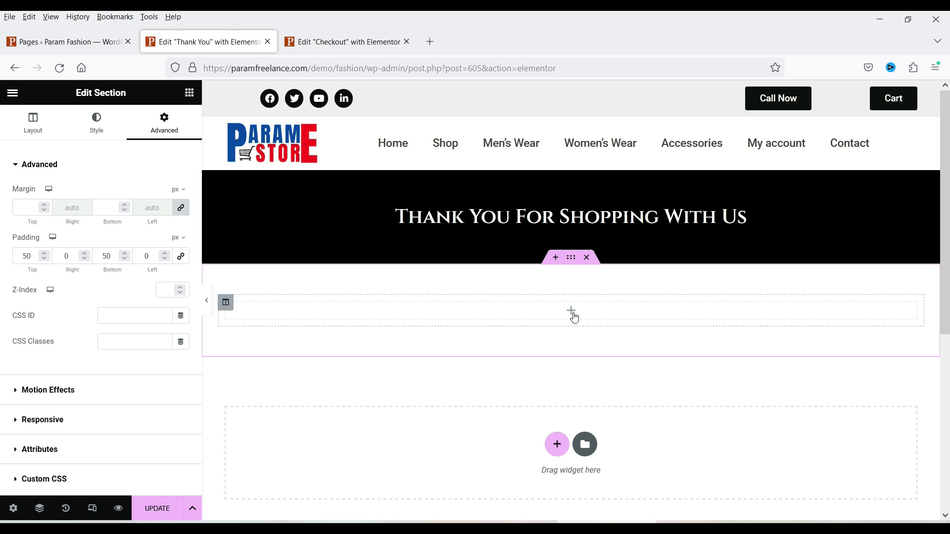
# Find the Purchase Summary widget and place it in the new section.
pyautogui.click(573, 315)
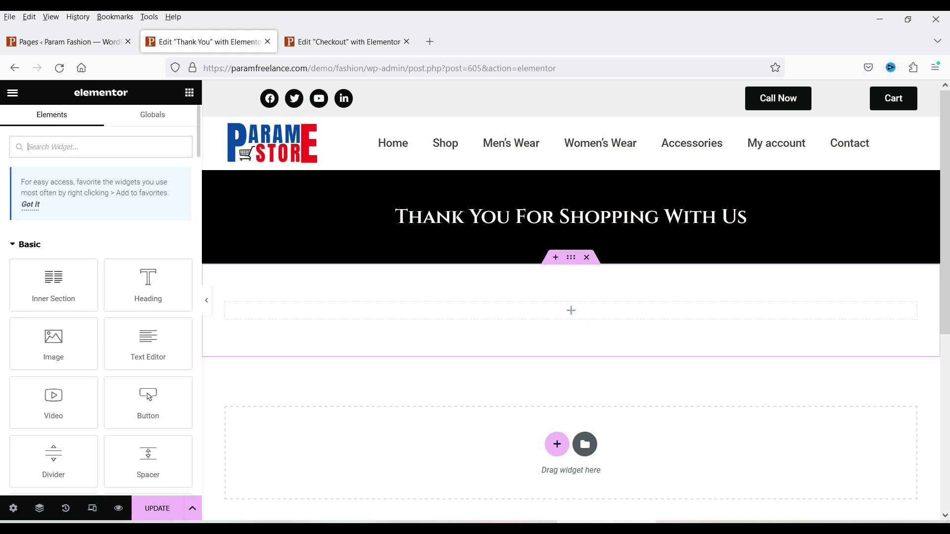
pyautogui.write('purch')
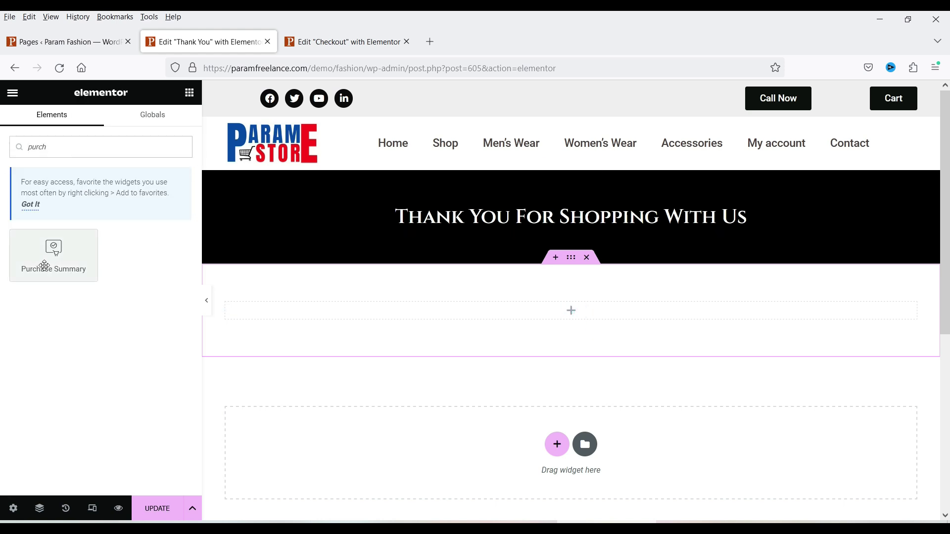
pyautogui.moveTo(39, 252); pyautogui.dragTo(528, 311)
pyautogui.scroll(-2, 942, 260)
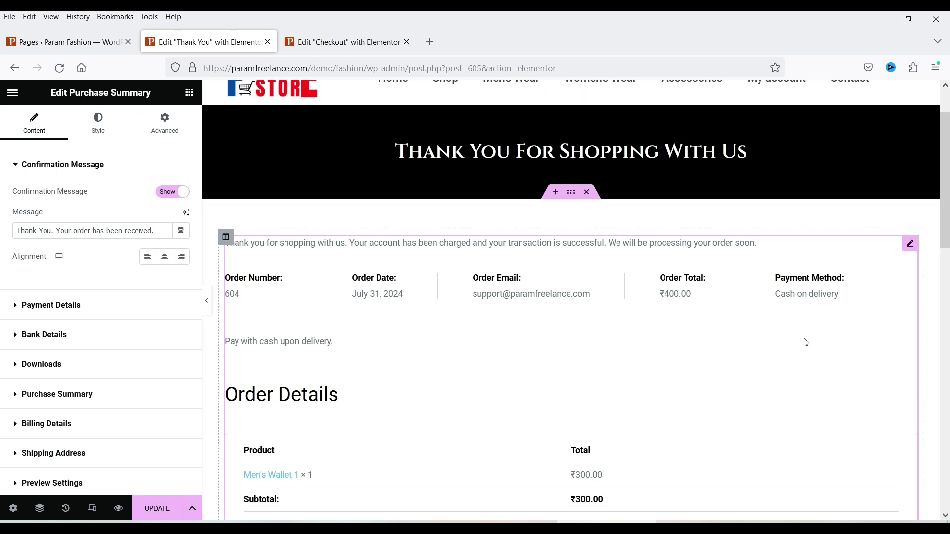
# Give the Purchase Summary section a clothing store background image with a white overlay at 0.92 opacity.
pyautogui.click(571, 193)
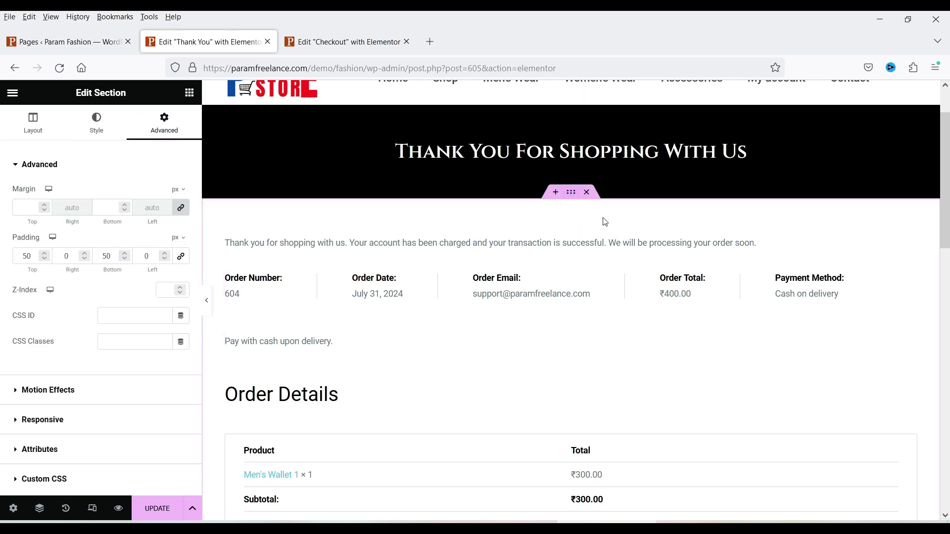
pyautogui.click(94, 123)
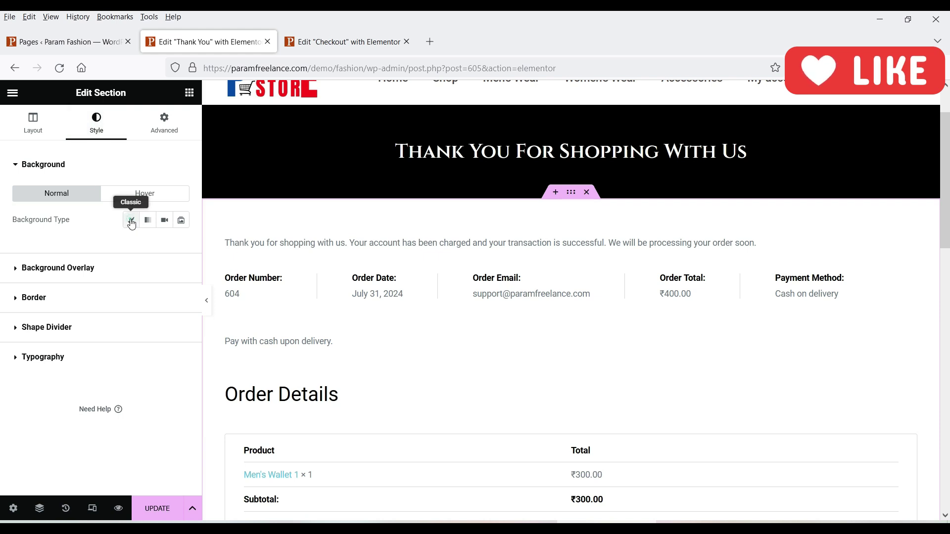
pyautogui.click(130, 220)
pyautogui.click(76, 308)
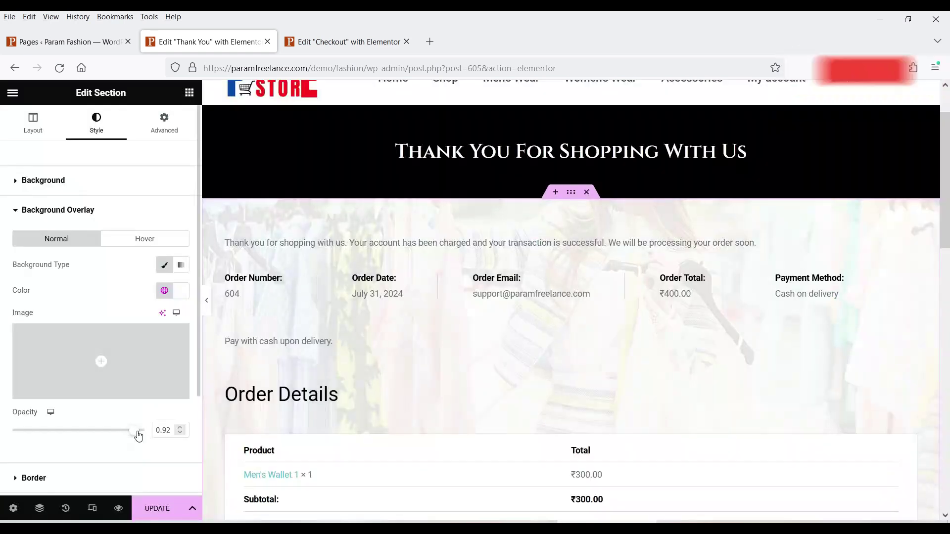
pyautogui.scroll(-5, 549, 321)
pyautogui.scroll(5, 522, 322)
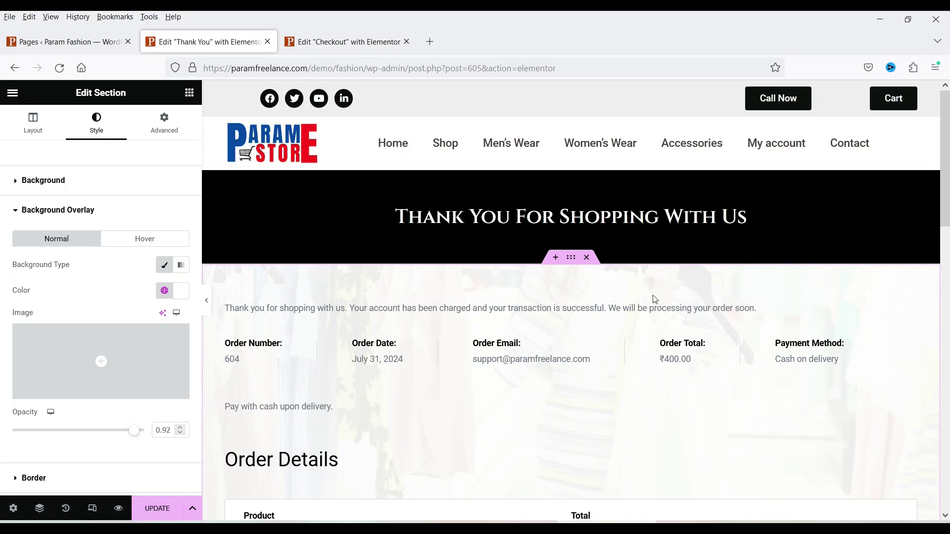
# Change the section's background overlay to the global Black colour and set its opacity to 0.87.
pyautogui.click(91, 213)
pyautogui.click(91, 210)
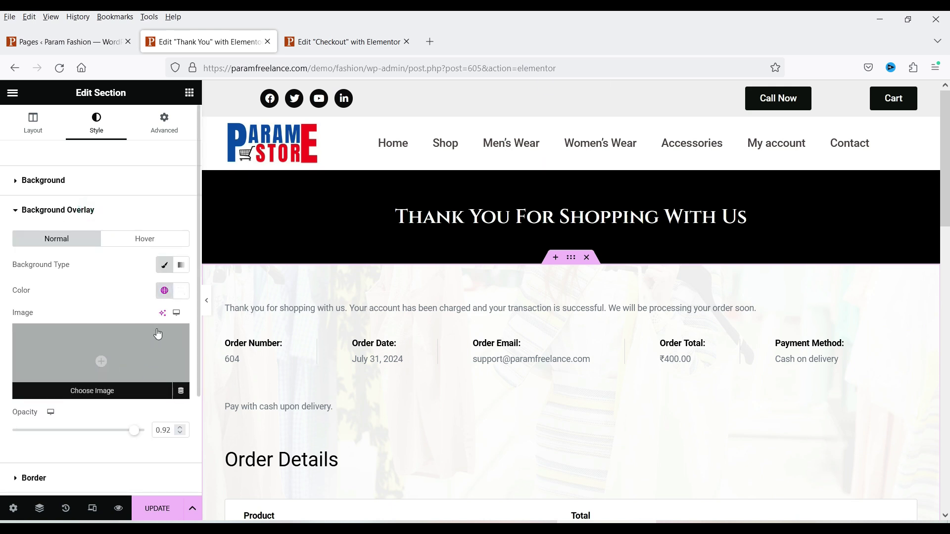
pyautogui.click(165, 290)
pyautogui.click(63, 454)
pyautogui.scroll(-3, 562, 338)
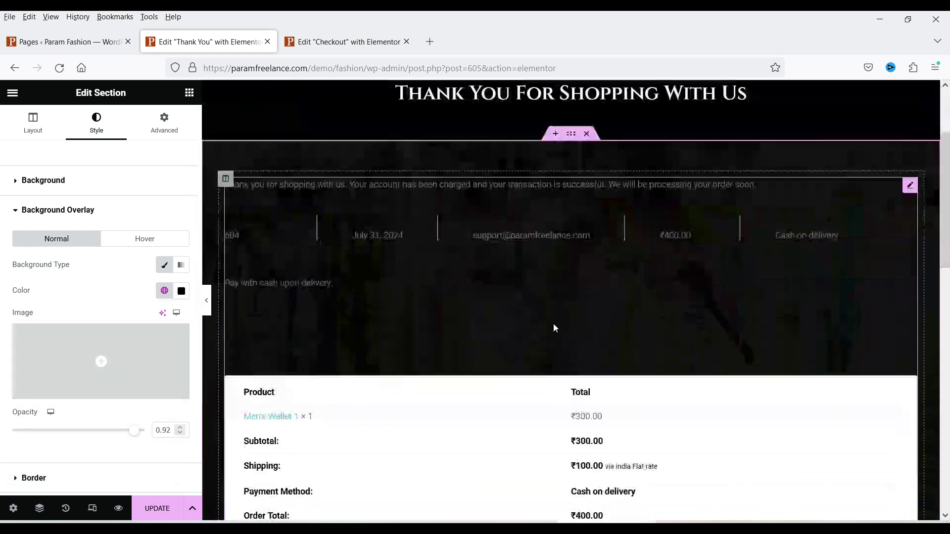
pyautogui.moveTo(136, 438); pyautogui.dragTo(128, 438)
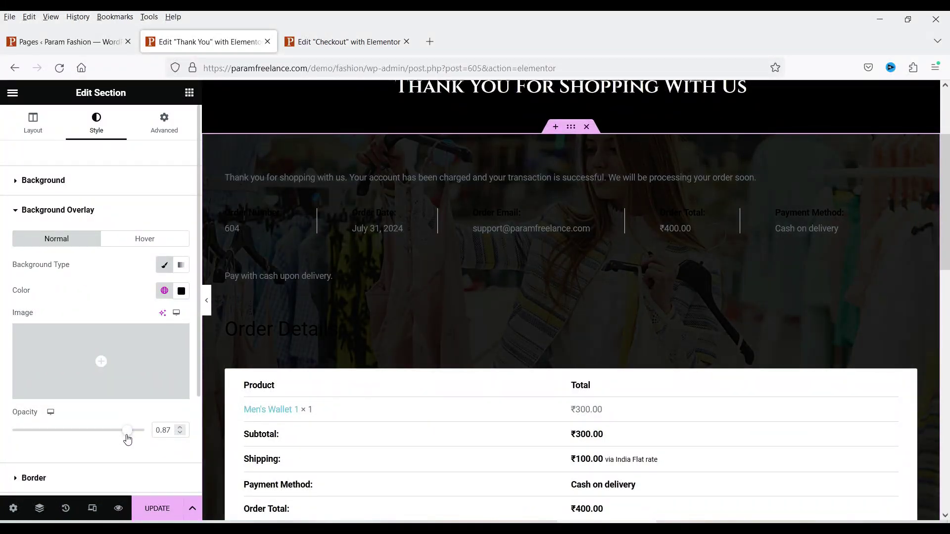
# Set the section's heading, text and link typography colours to the global white.
pyautogui.click(64, 403)
pyautogui.click(164, 328)
pyautogui.click(88, 475)
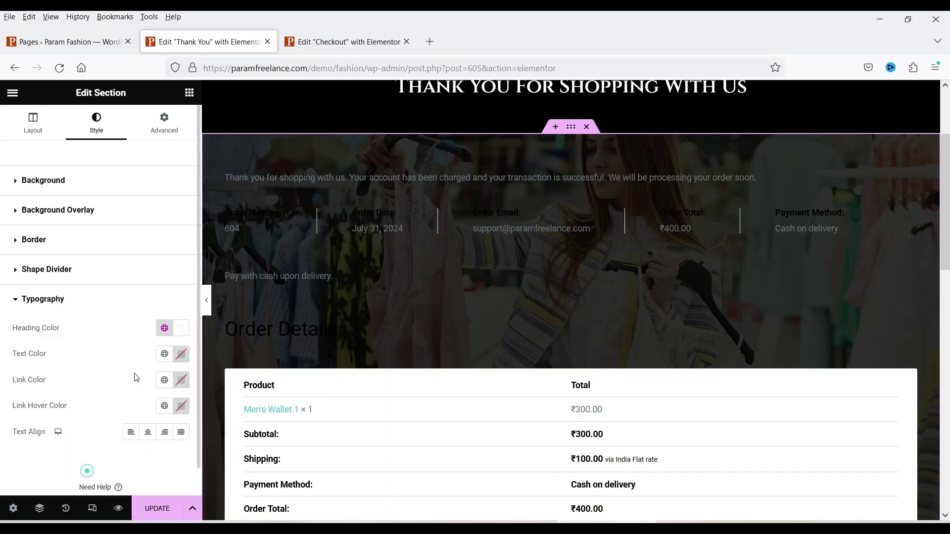
pyautogui.click(164, 354)
pyautogui.click(164, 380)
pyautogui.click(64, 330)
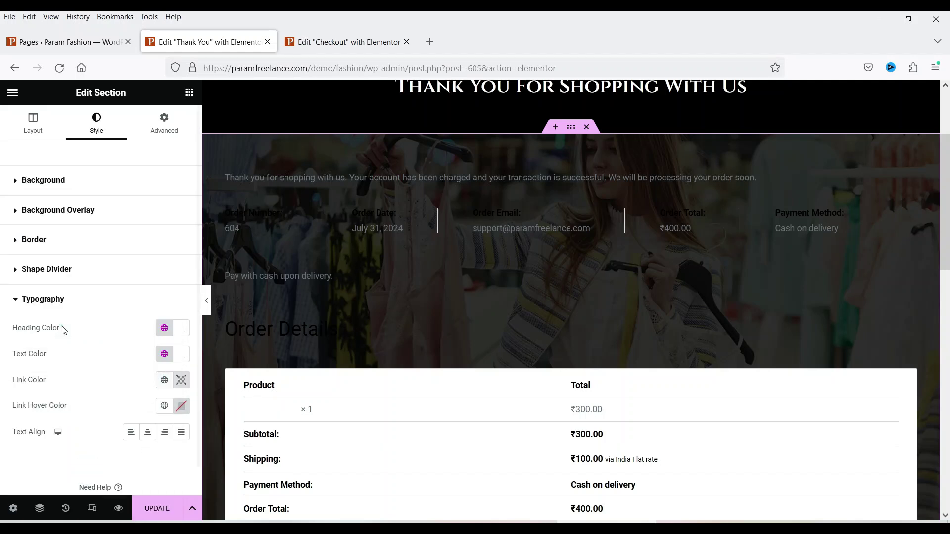
# Set the background colour of the Purchase Summary widget's sections to the global Primary blue.
pyautogui.click(391, 208)
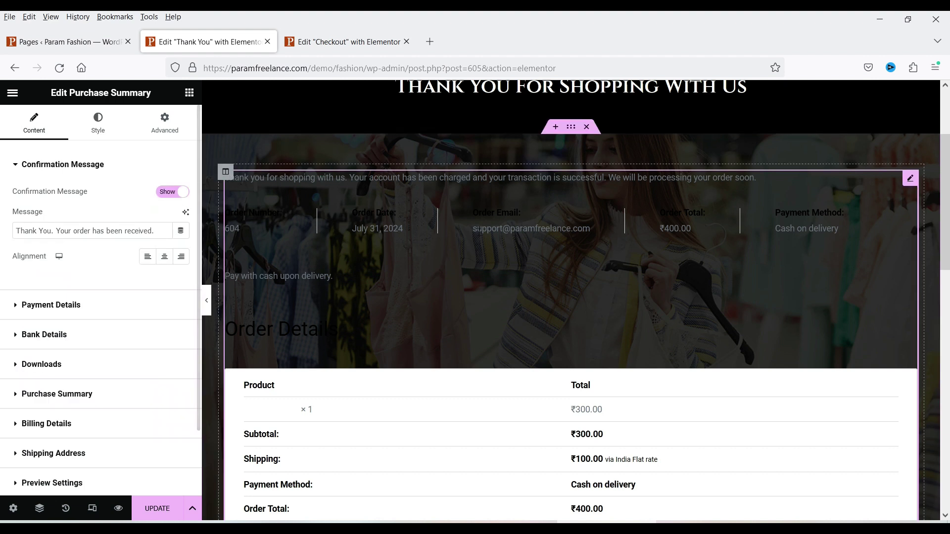
pyautogui.click(95, 131)
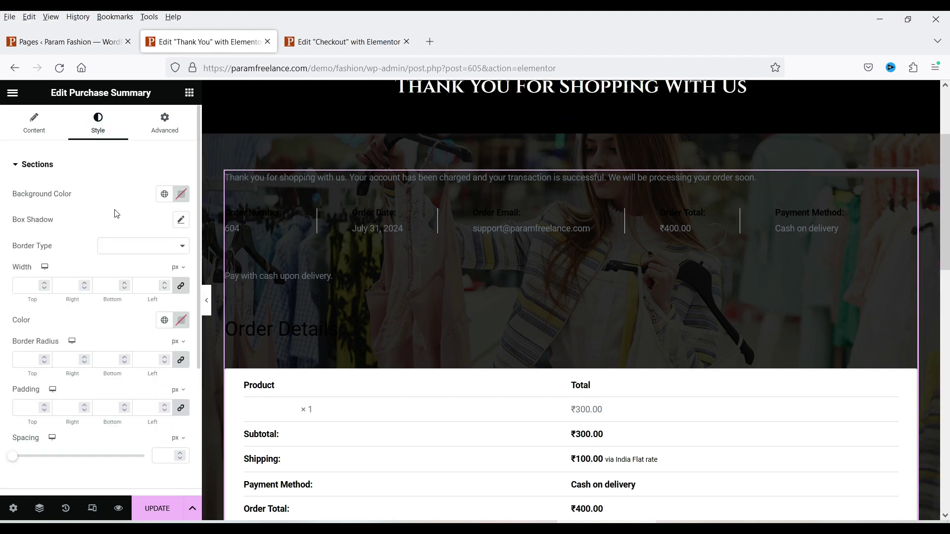
pyautogui.click(163, 194)
pyautogui.click(74, 256)
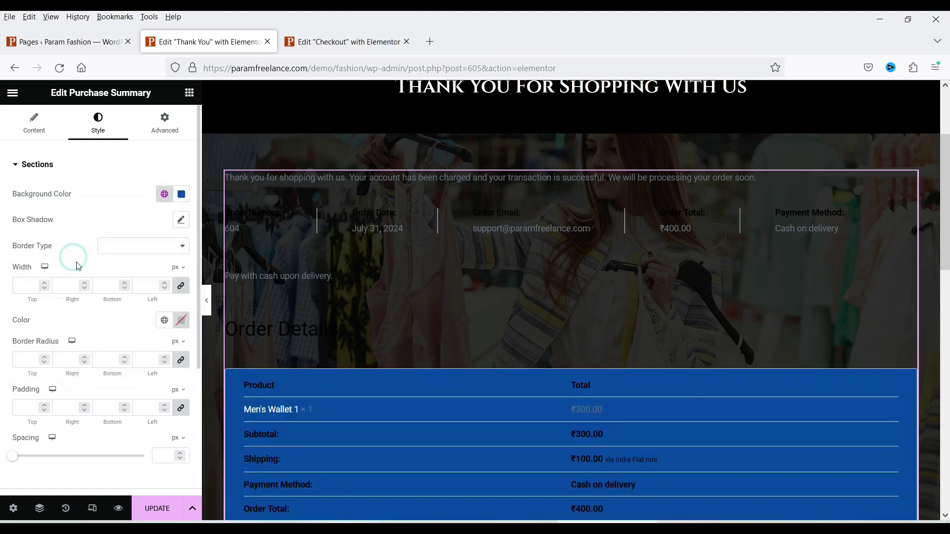
pyautogui.scroll(-2, 722, 396)
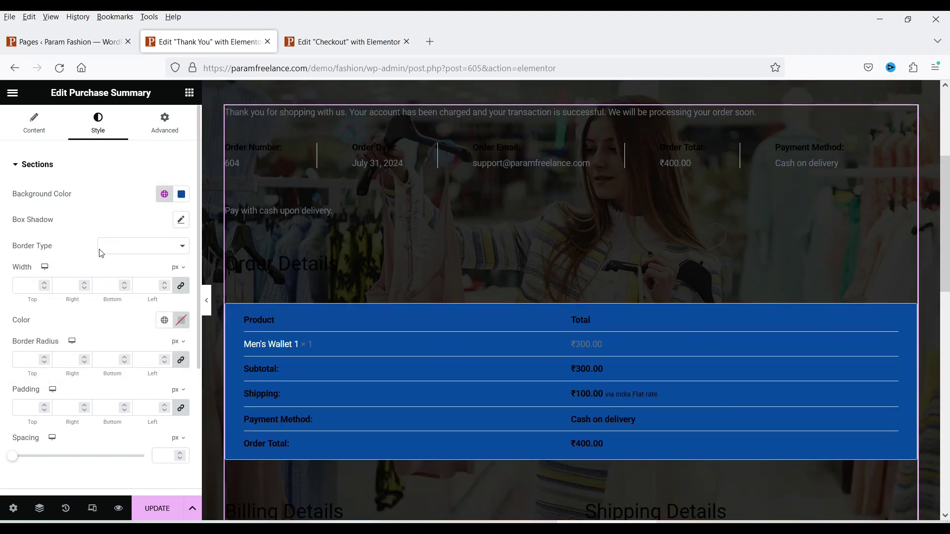
# Set the Purchase Summary's confirmation message, titles and general text colours to the global white.
pyautogui.scroll(-4, 75, 316)
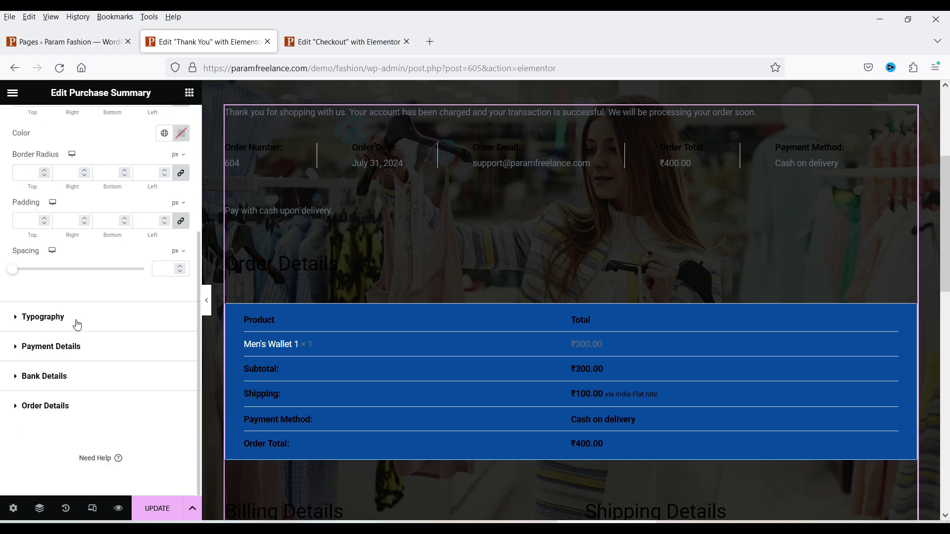
pyautogui.click(77, 320)
pyautogui.click(163, 256)
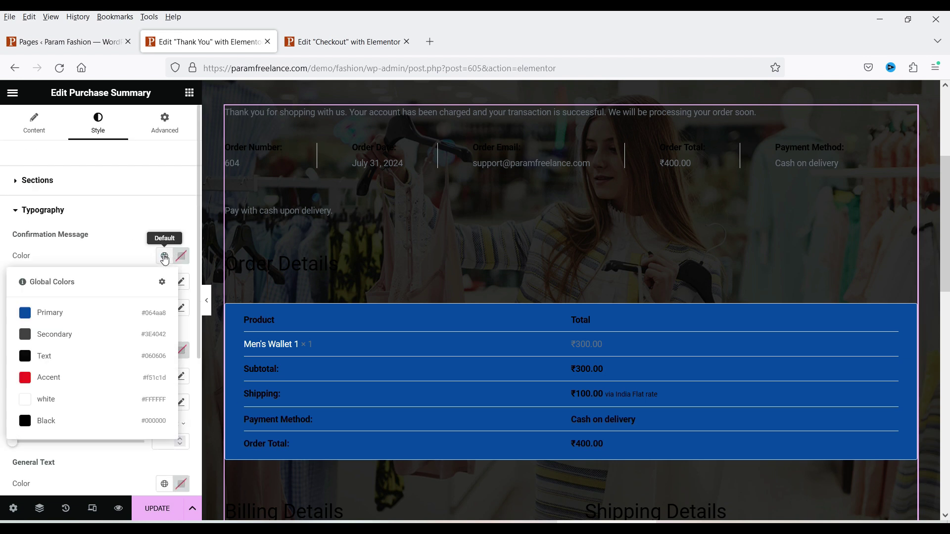
pyautogui.click(73, 398)
pyautogui.click(164, 351)
pyautogui.click(72, 300)
pyautogui.scroll(-3, 72, 304)
pyautogui.scroll(-2, 73, 304)
# Style the Payment Details with titles in the global Accent red and items in white.
pyautogui.click(59, 344)
pyautogui.click(161, 333)
pyautogui.click(74, 435)
pyautogui.scroll(-4, 149, 212)
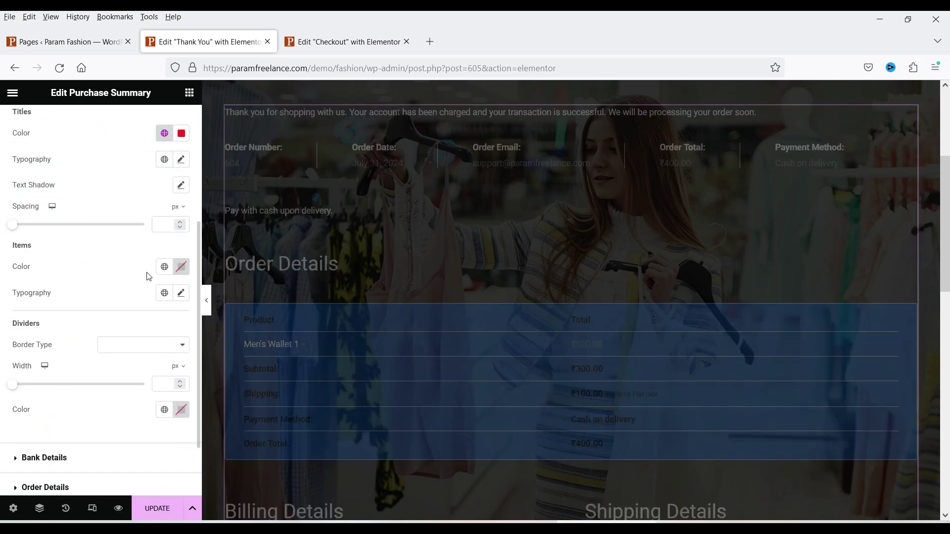
pyautogui.scroll(-2, 112, 279)
pyautogui.click(78, 376)
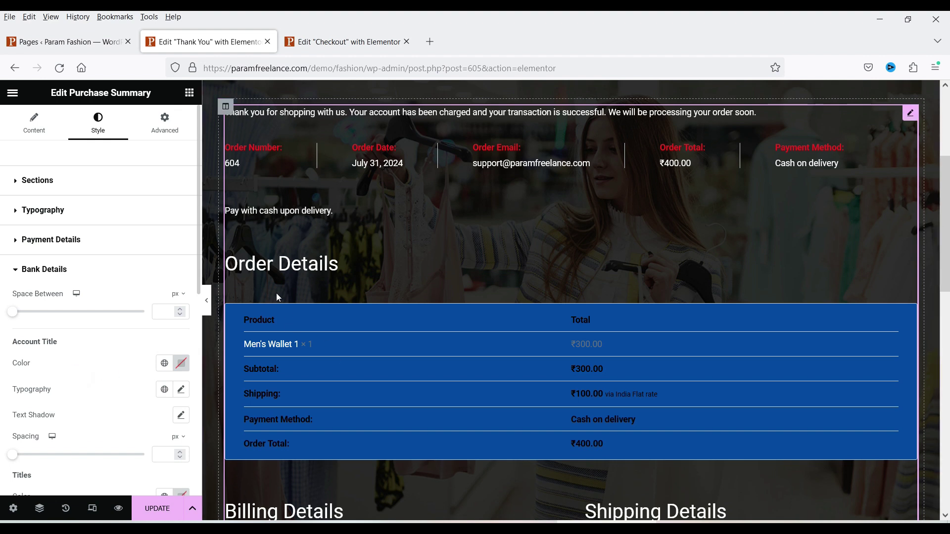
pyautogui.click(55, 270)
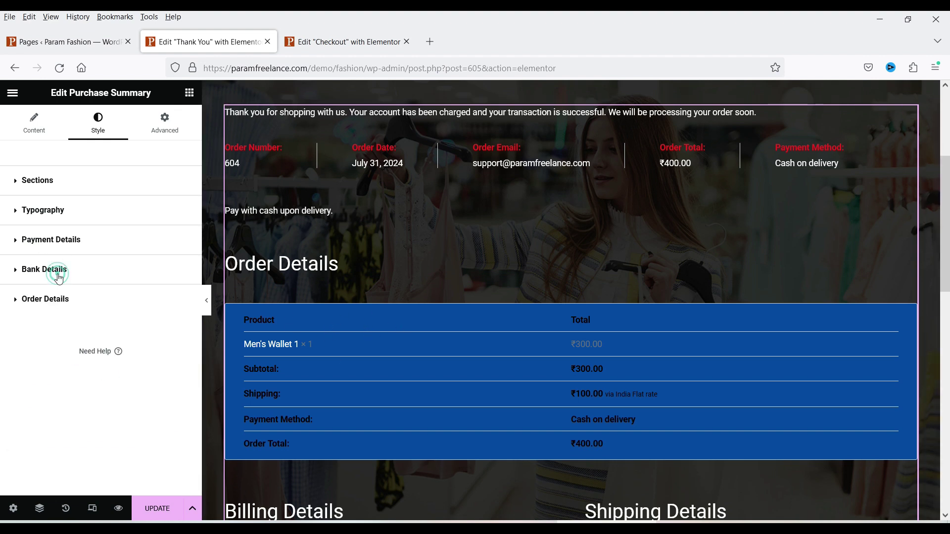
pyautogui.scroll(-4, 533, 358)
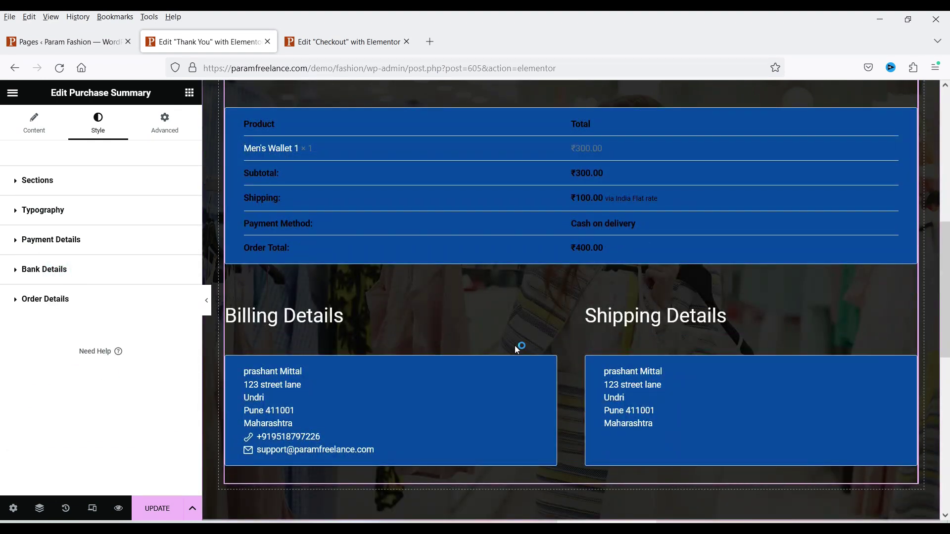
pyautogui.scroll(4, 407, 272)
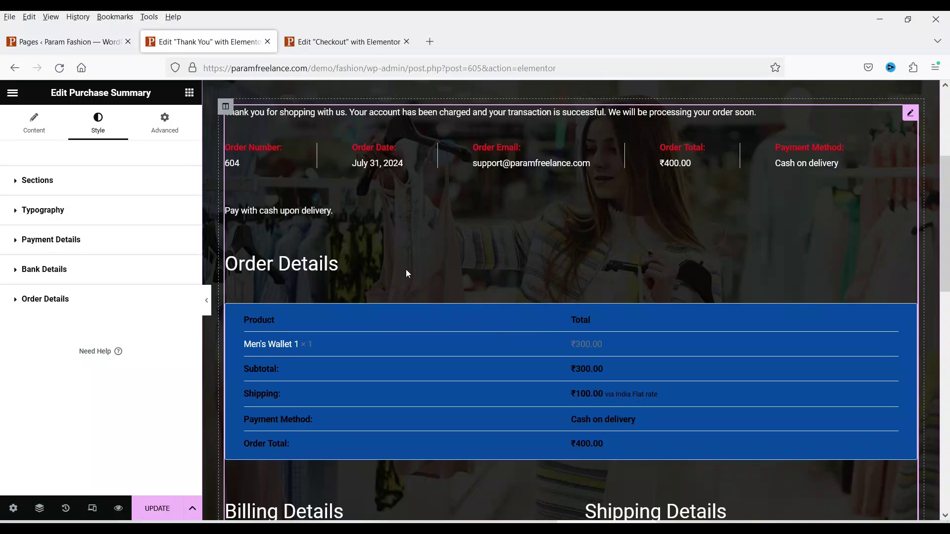
# Set the Titles & Totals colour of the Order Details table to the global white.
pyautogui.click(59, 270)
pyautogui.scroll(-5, 68, 407)
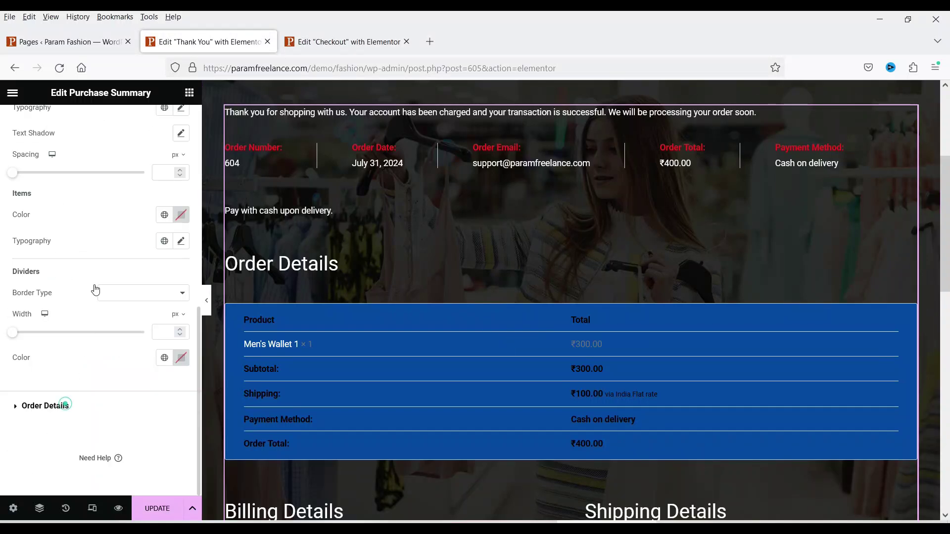
pyautogui.click(65, 405)
pyautogui.scroll(-2, 91, 338)
pyautogui.scroll(-2, 91, 338)
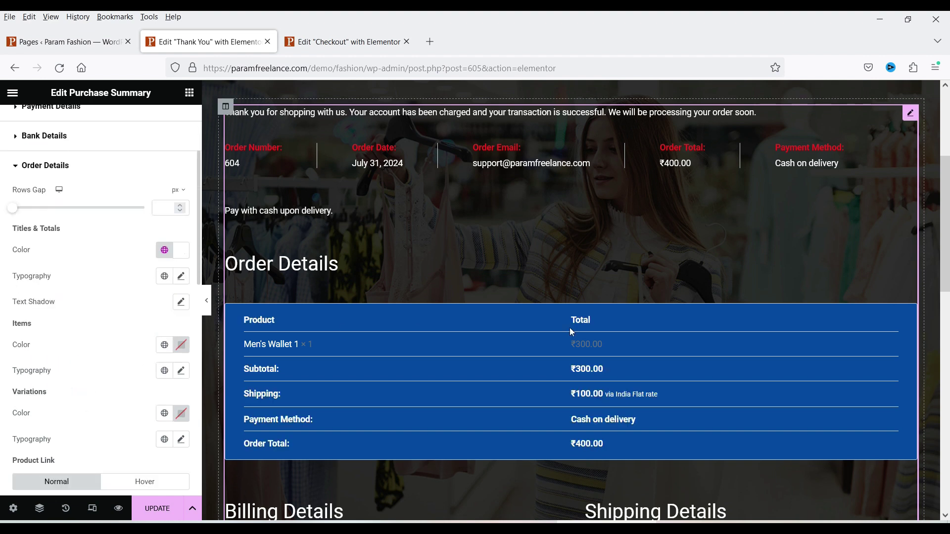
# Set the item and product link colours of the Order Details table to the global white.
pyautogui.click(164, 346)
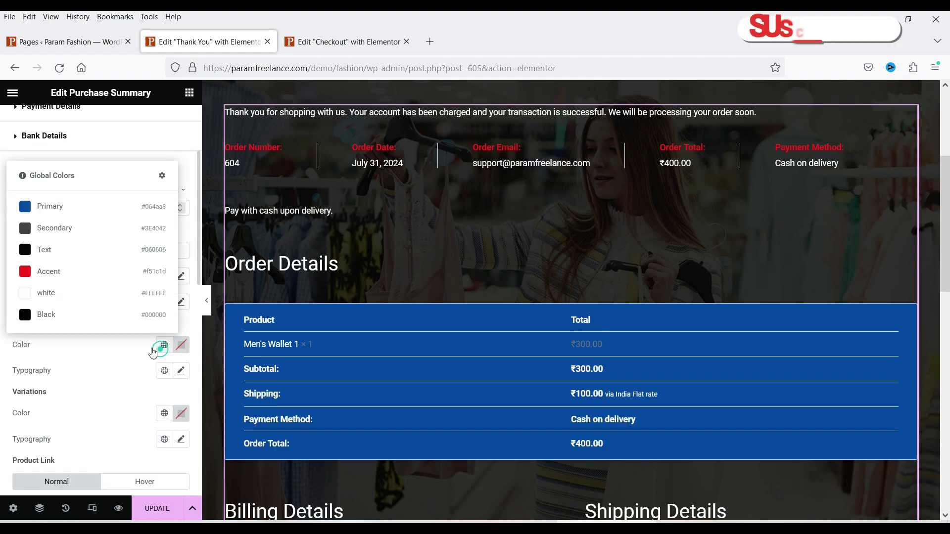
pyautogui.click(161, 292)
pyautogui.scroll(-6, 161, 311)
pyautogui.click(159, 311)
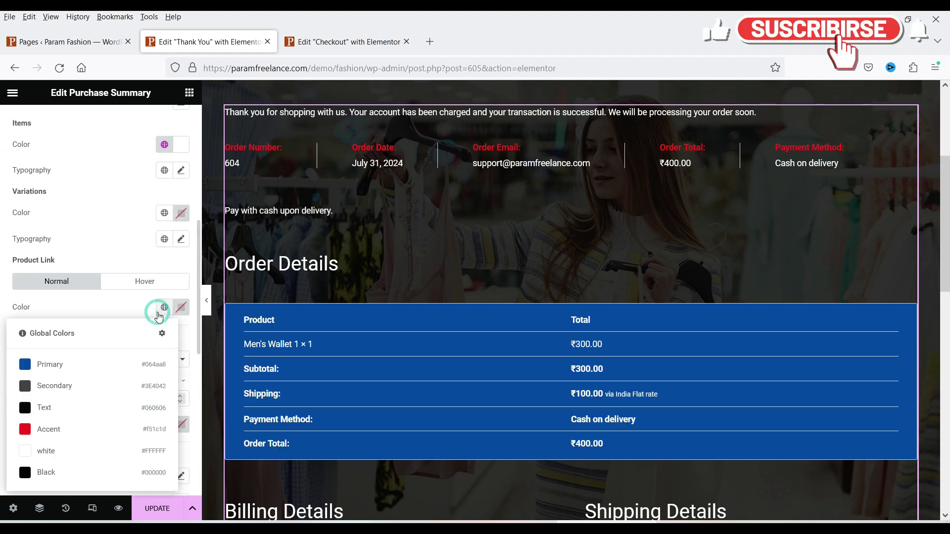
pyautogui.click(84, 461)
pyautogui.scroll(-2, 147, 485)
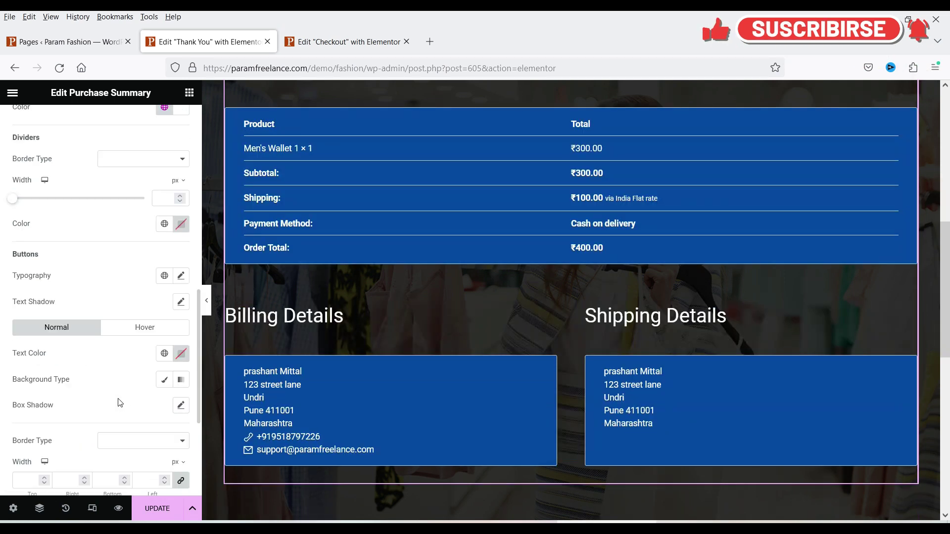
# Preview the styled Thank You page at full width with the editing panel hidden, and restore the panel.
pyautogui.click(74, 242)
pyautogui.click(74, 241)
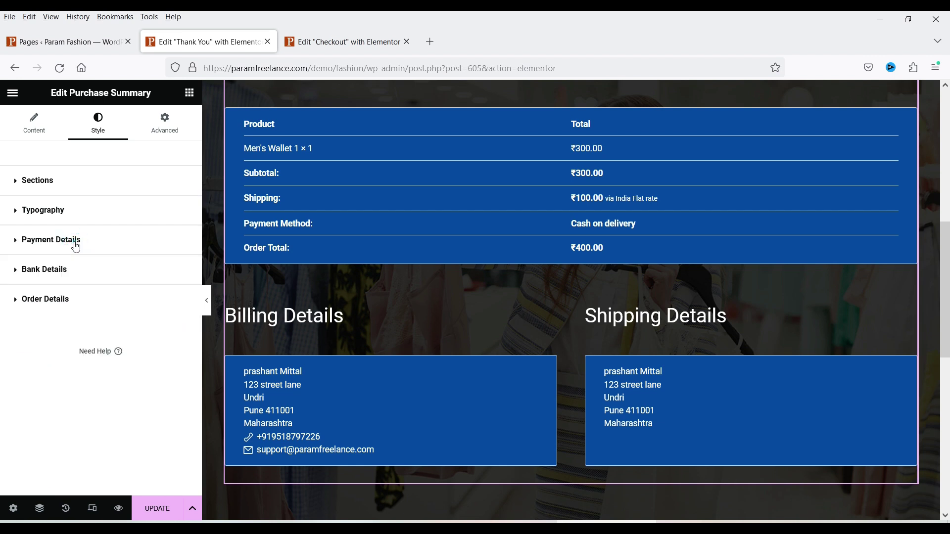
pyautogui.click(60, 180)
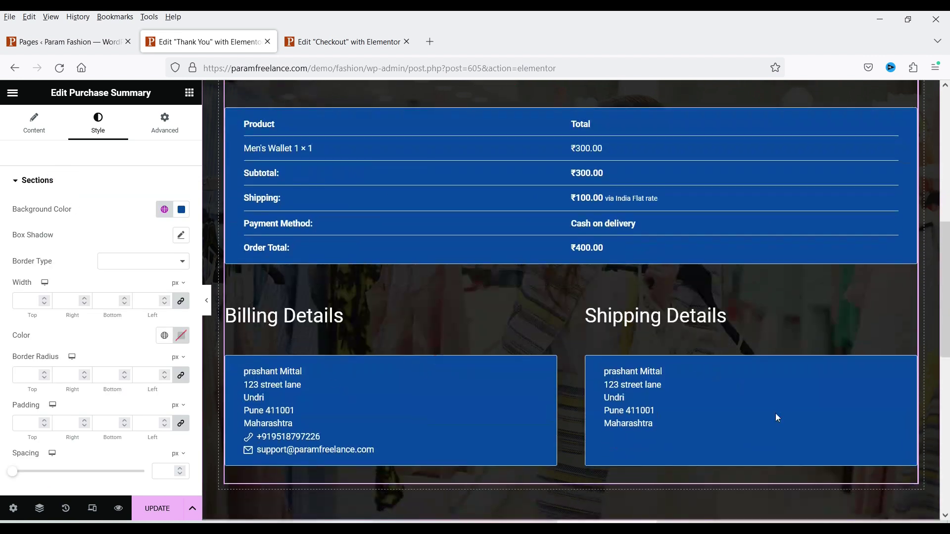
pyautogui.click(208, 309)
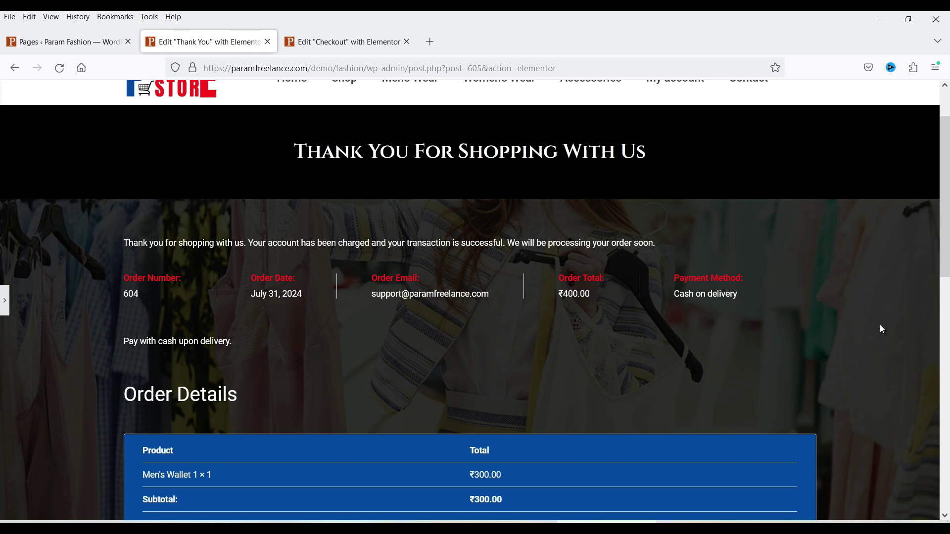
pyautogui.click(5, 302)
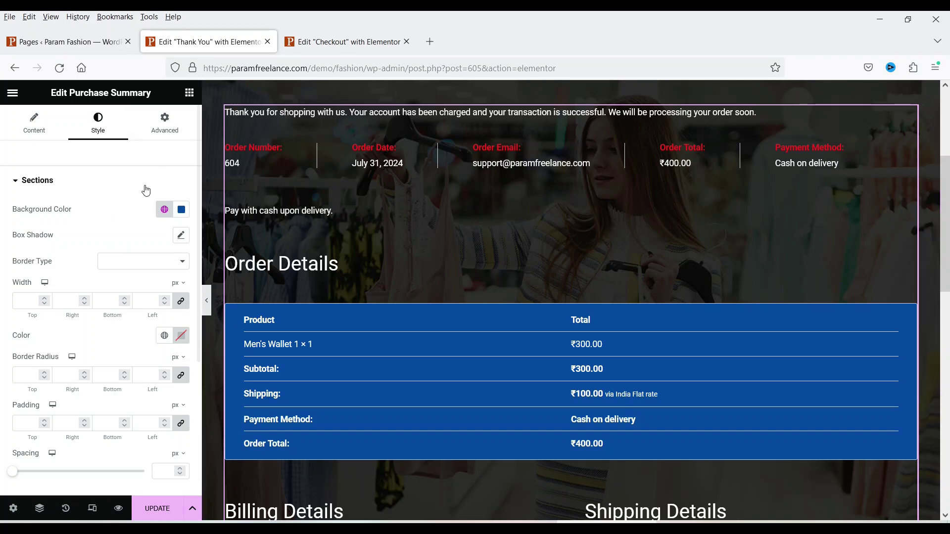
# Replace the Purchase Summary's confirmation message text with the User Info dynamic tag.
pyautogui.click(33, 128)
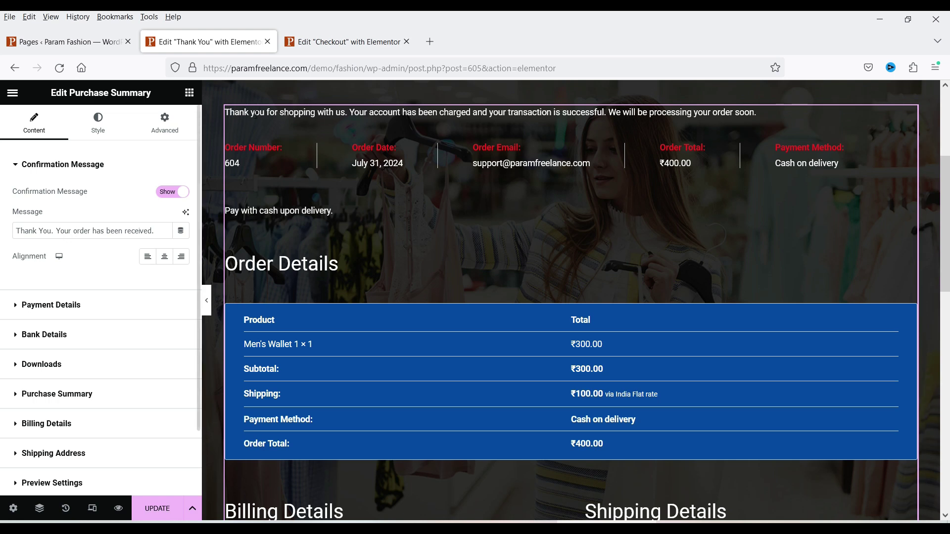
pyautogui.moveTo(52, 230); pyautogui.dragTo(156, 230)
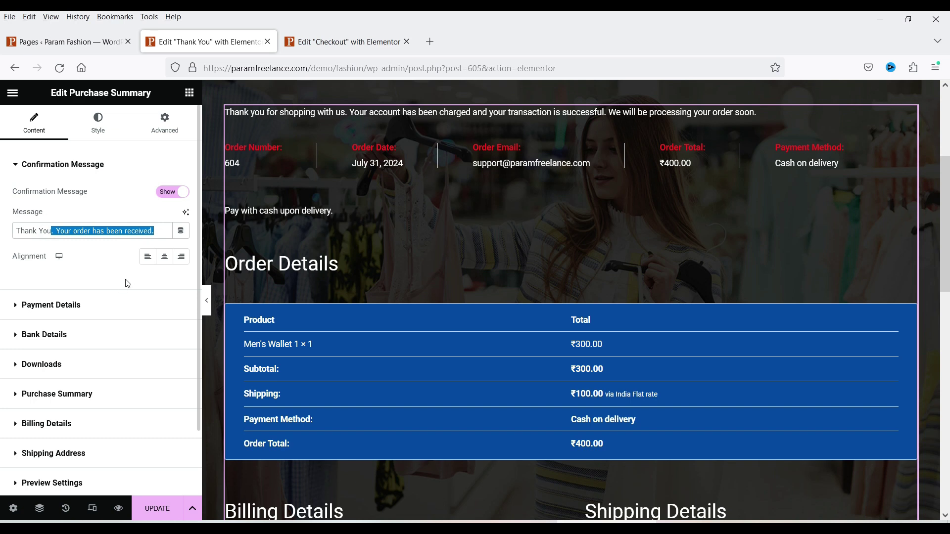
pyautogui.press('BackSpace')
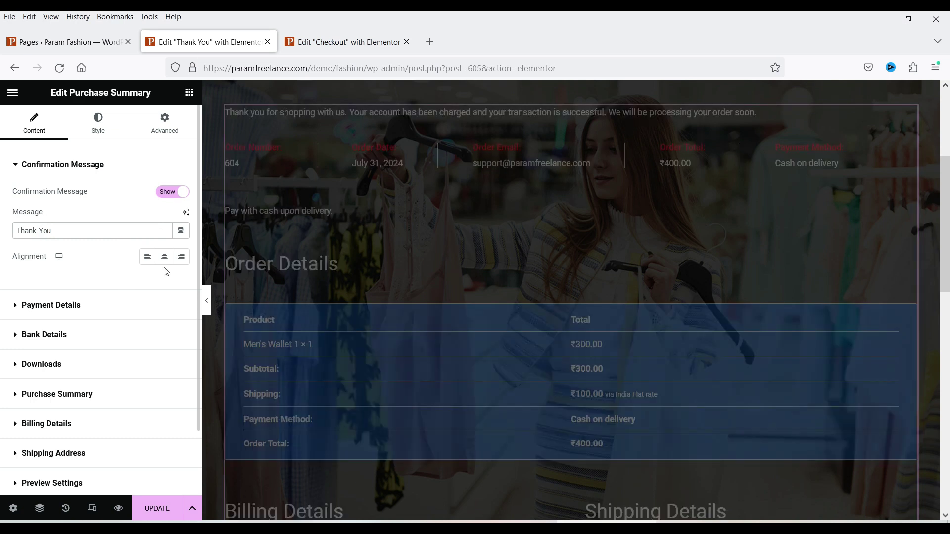
pyautogui.click(181, 230)
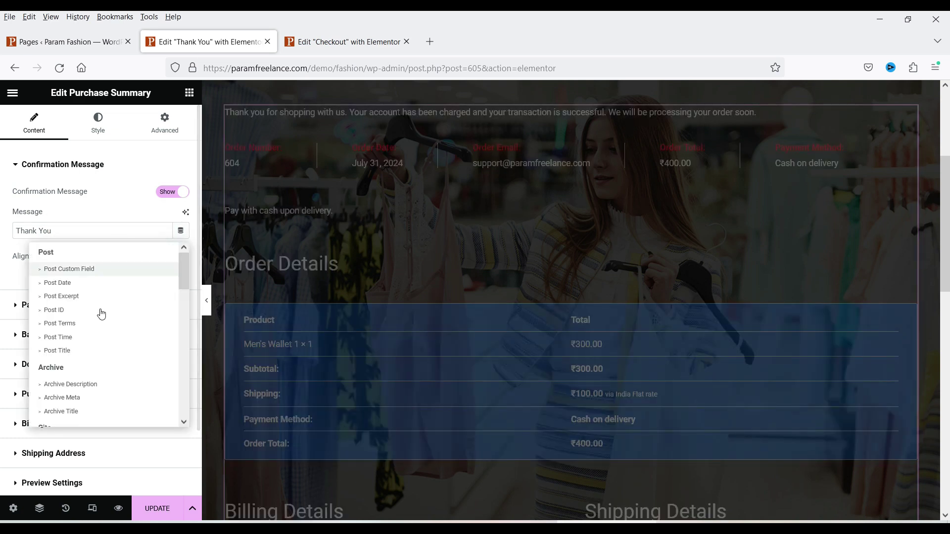
pyautogui.scroll(-3, 102, 294)
pyautogui.scroll(-5, 94, 297)
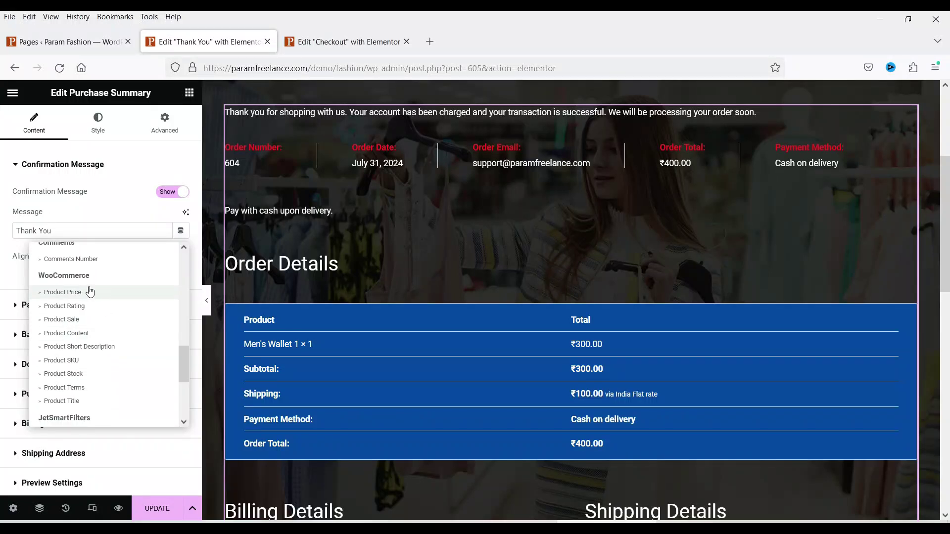
pyautogui.scroll(3, 70, 277)
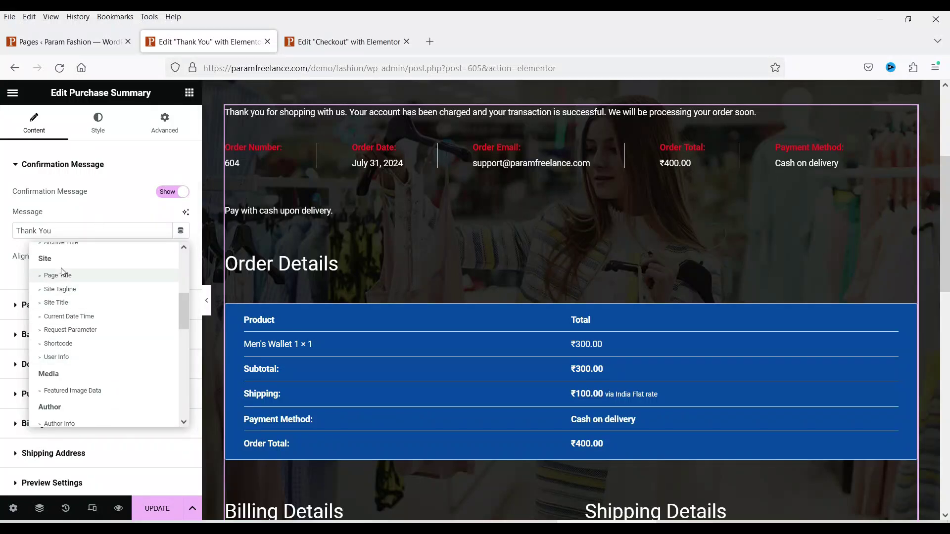
pyautogui.click(70, 358)
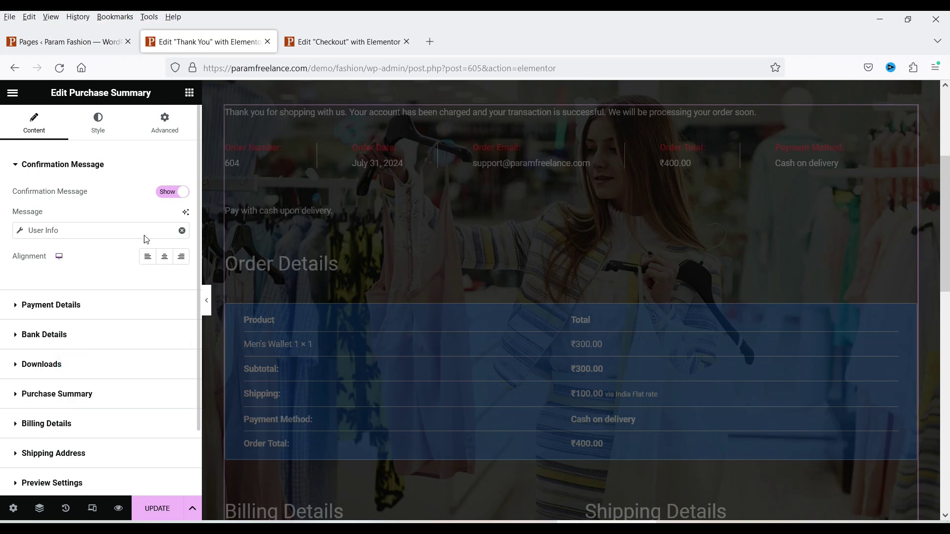
# Set the confirmation message's User Info tag to use the First Name field.
pyautogui.click(108, 231)
pyautogui.click(112, 287)
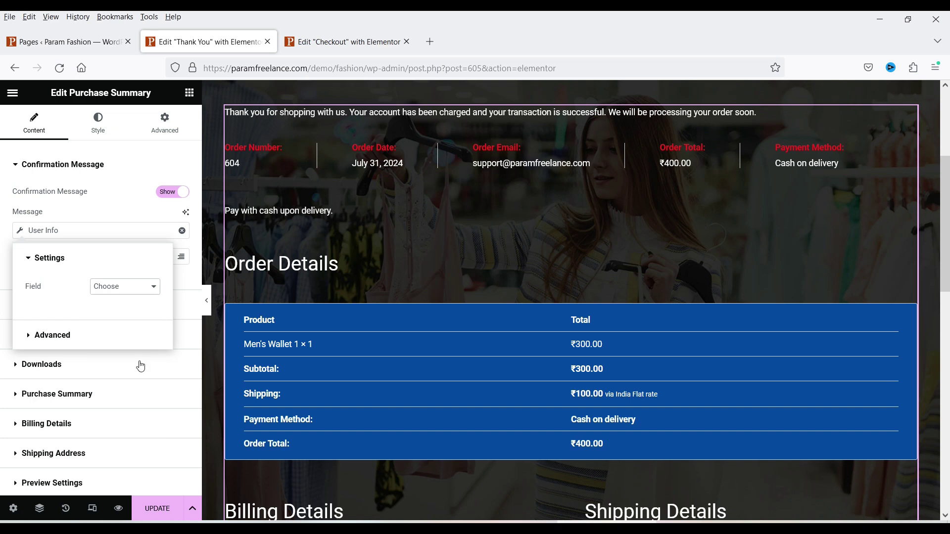
pyautogui.click(117, 286)
pyautogui.click(131, 367)
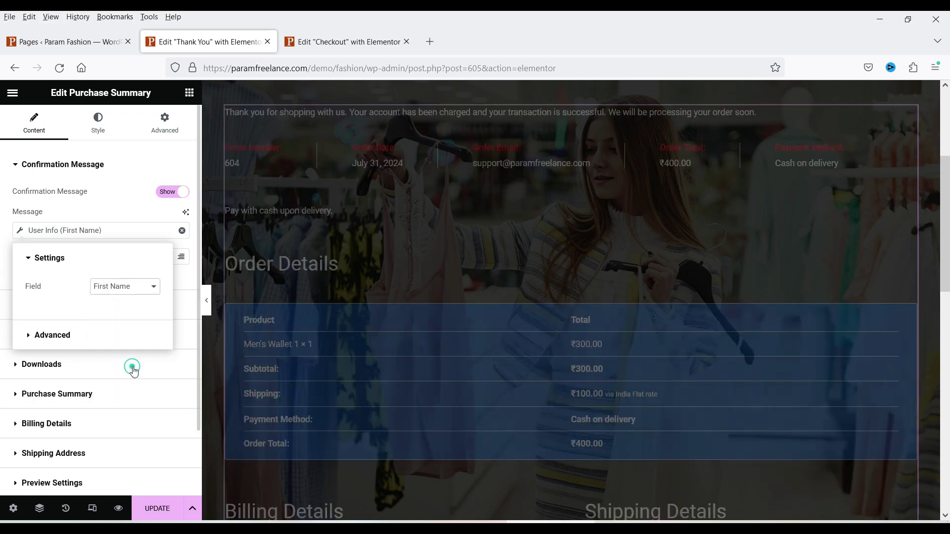
# Add "Thank You," before and "!" after the first name, with the fallback "Thank you for shopping with us.".
pyautogui.click(89, 335)
pyautogui.click(119, 316)
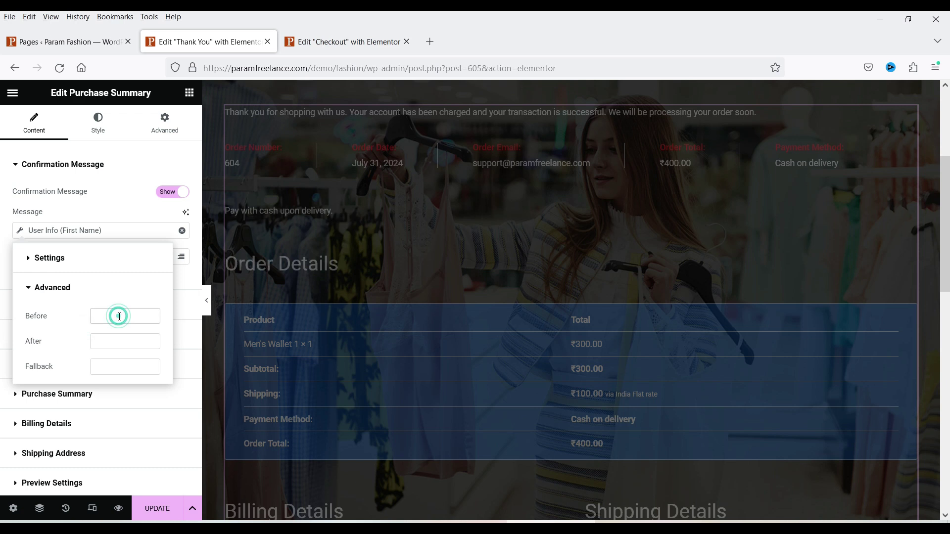
pyautogui.write('Thank You,')
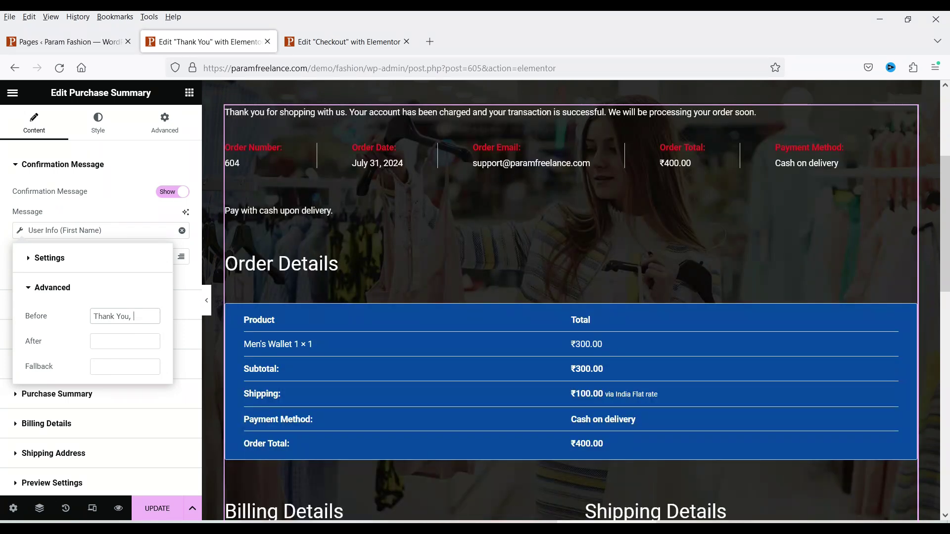
pyautogui.click(126, 341)
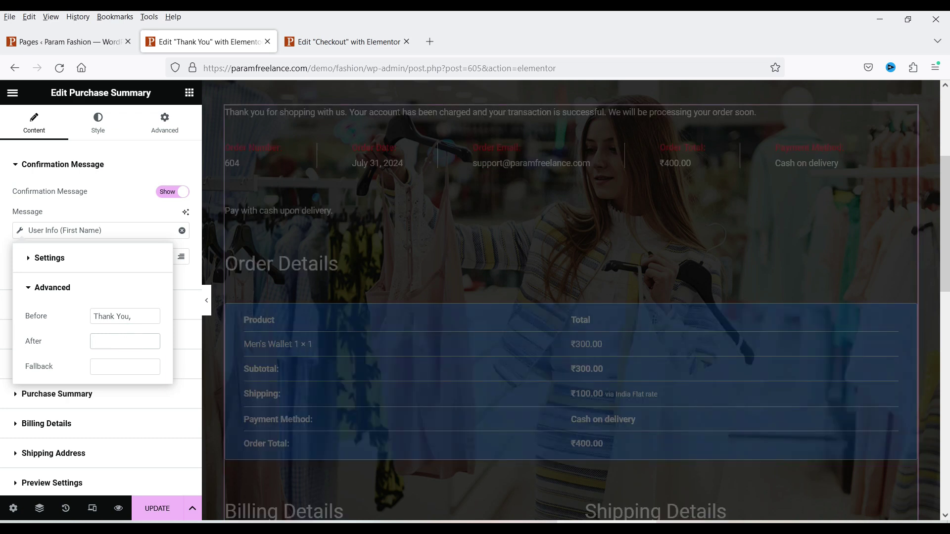
pyautogui.click(111, 371)
pyautogui.write('Thank you for shopping with us')
pyautogui.write('.')
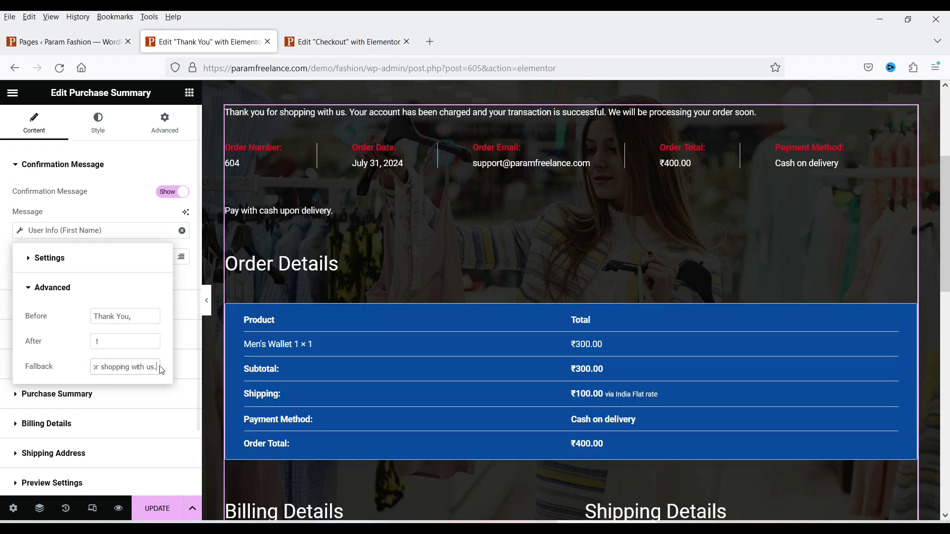
pyautogui.click(141, 216)
# Try the label "Payment Methods:" for the payment field in Payment Details and revert it.
pyautogui.click(90, 308)
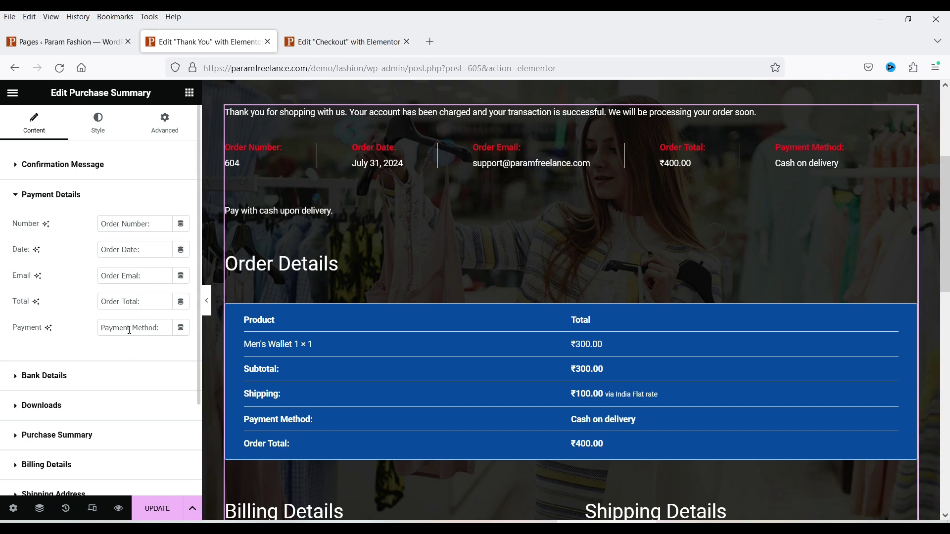
pyautogui.moveTo(128, 326); pyautogui.dragTo(131, 327)
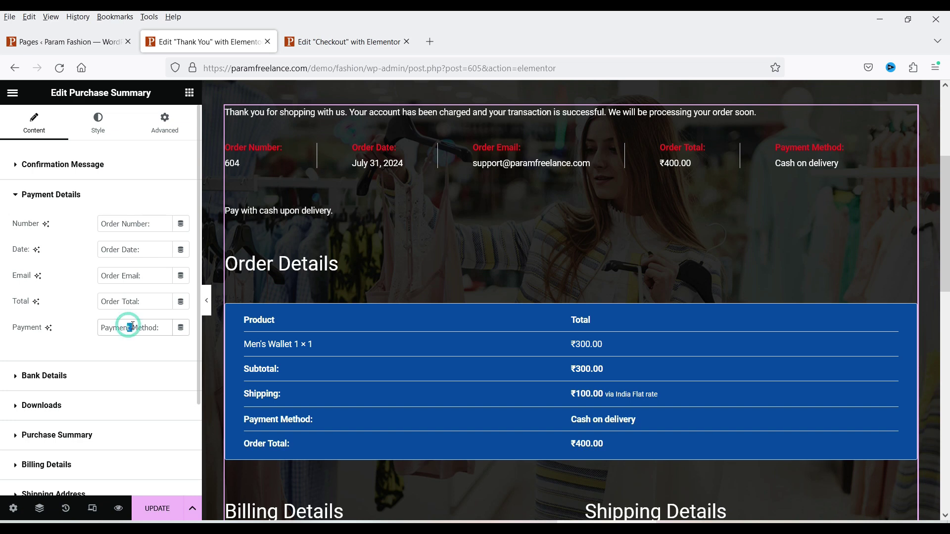
pyautogui.click(158, 327)
pyautogui.write('s')
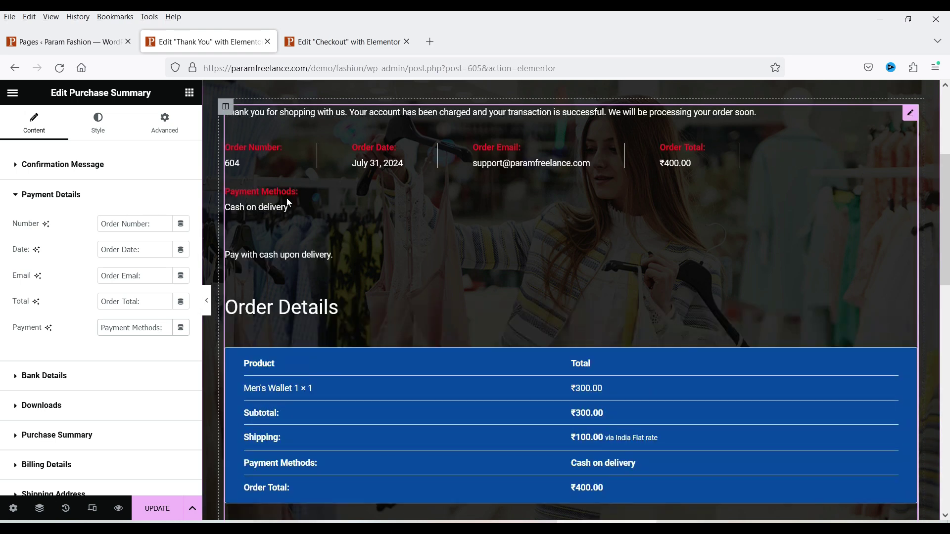
pyautogui.press('BackSpace')
# Centre the Purchase Summary's confirmation message and apply the global Cinzel typography to it.
pyautogui.click(99, 163)
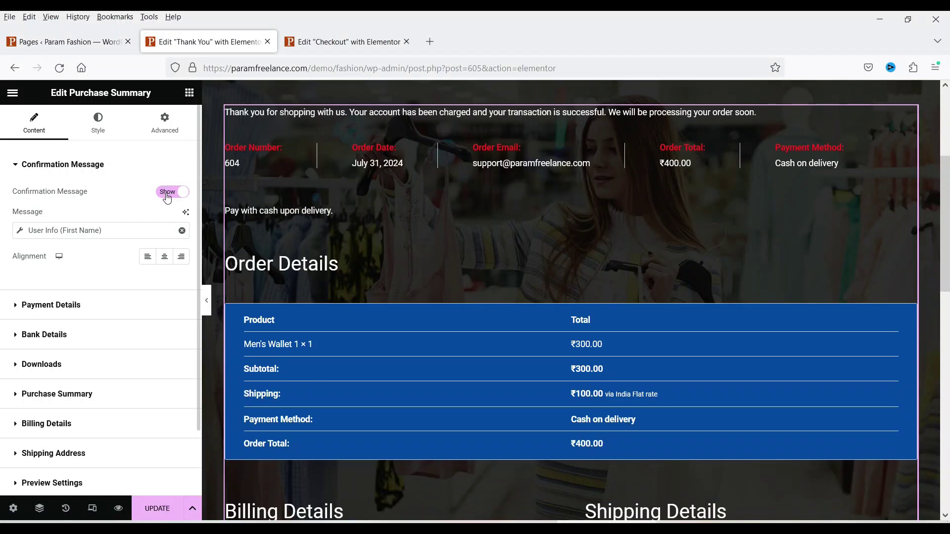
pyautogui.click(164, 256)
pyautogui.click(98, 123)
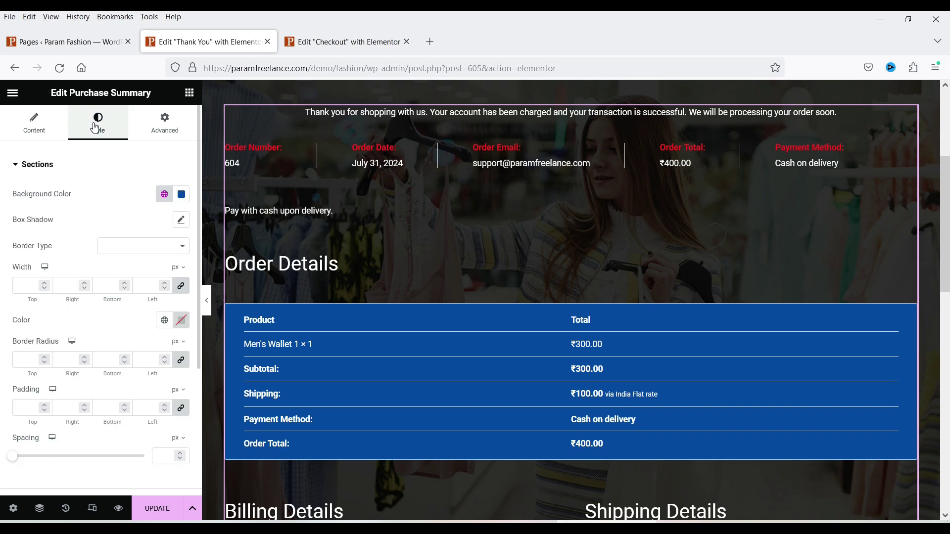
pyautogui.scroll(-3, 67, 223)
pyautogui.scroll(-1, 67, 224)
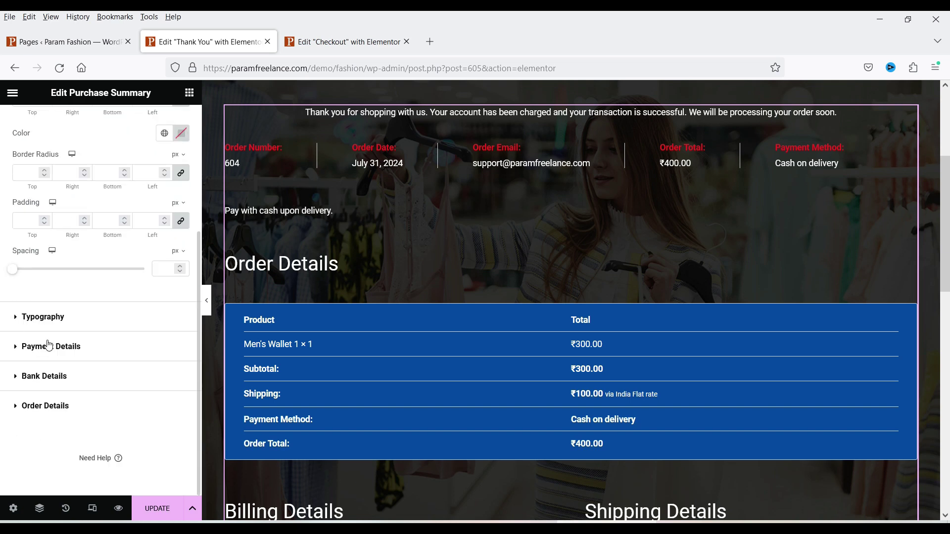
pyautogui.click(58, 317)
pyautogui.scroll(-1, 64, 277)
pyautogui.scroll(-3, 70, 248)
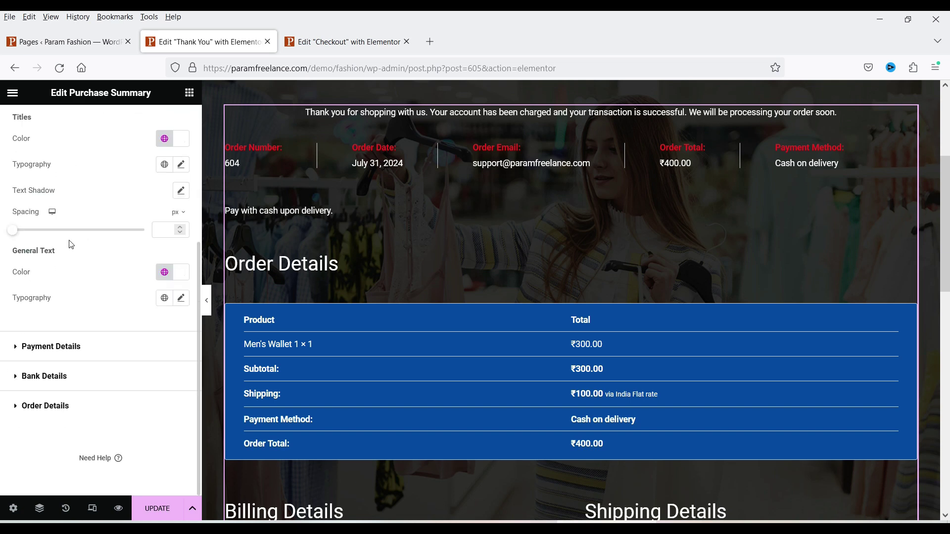
pyautogui.scroll(3, 178, 207)
pyautogui.click(167, 209)
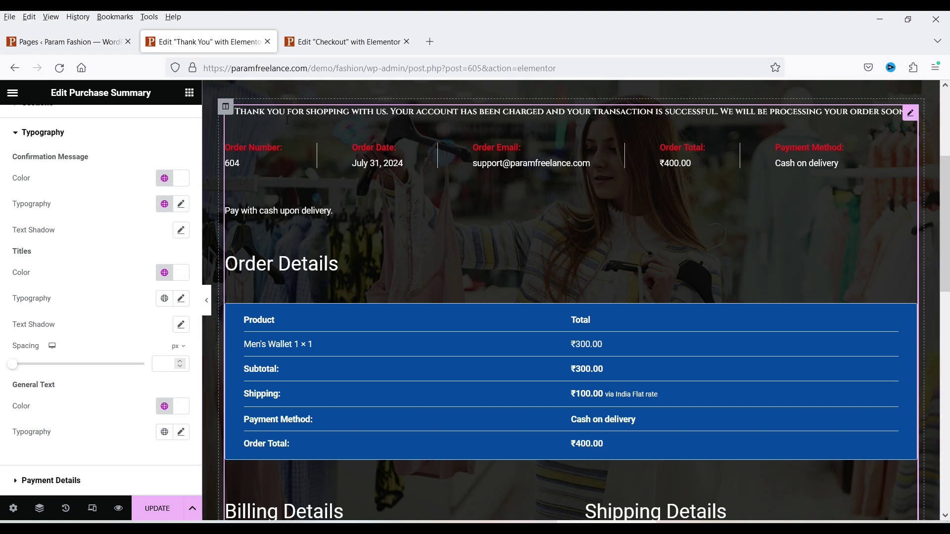
# Set the confirmation message's font size to 30 px.
pyautogui.click(182, 204)
pyautogui.click(151, 300)
pyautogui.write('1')
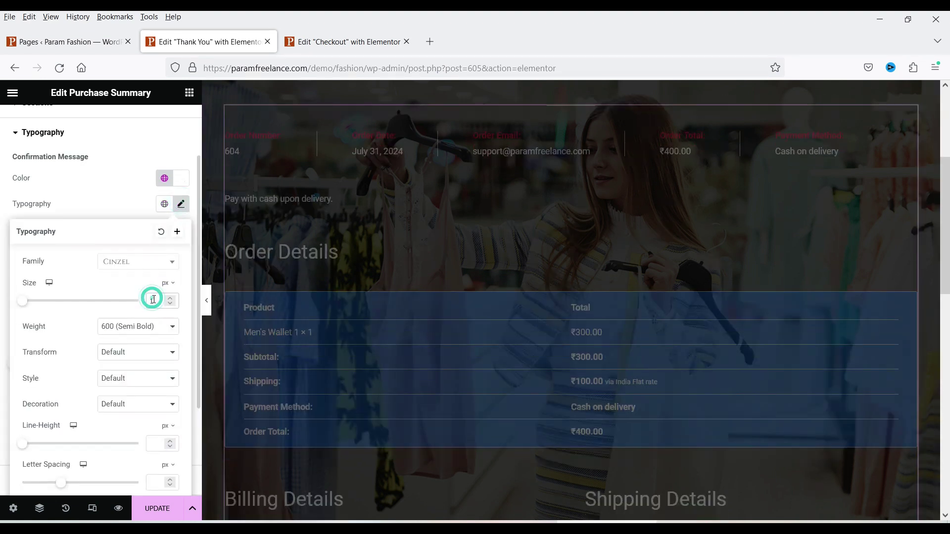
pyautogui.press('BackSpace')
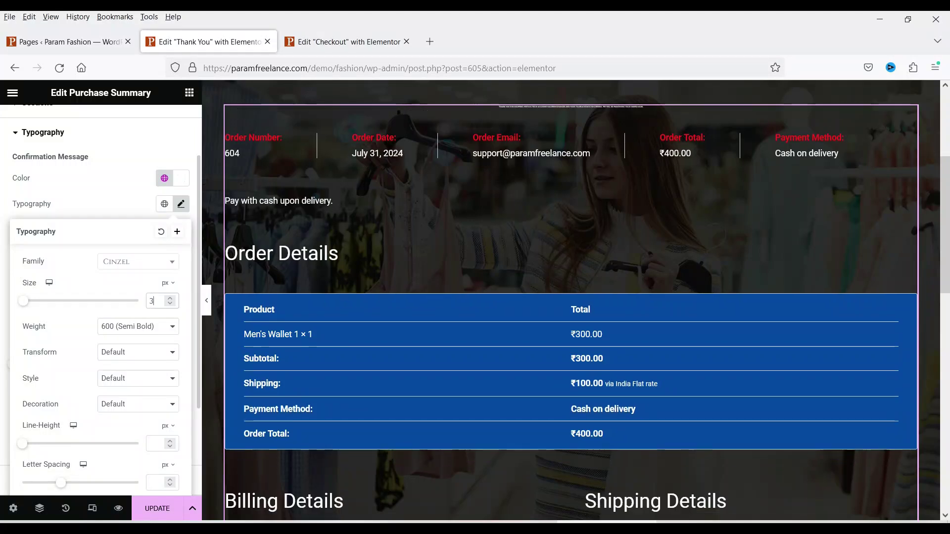
pyautogui.write('30')
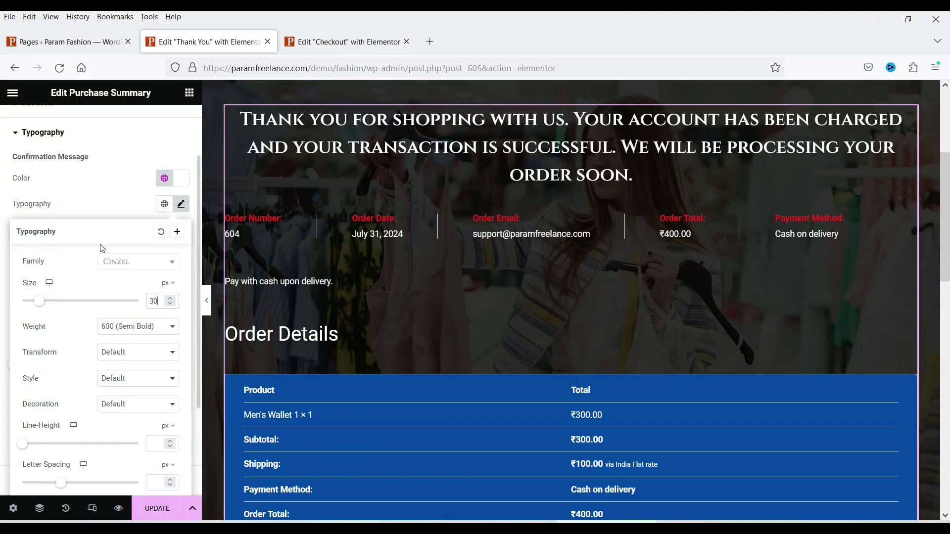
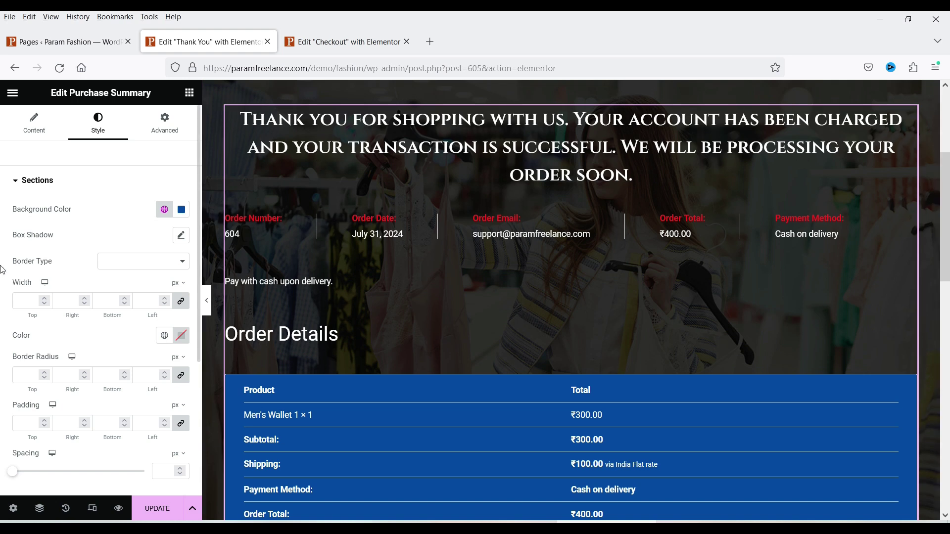
# Give the Purchase Summary's sections a solid 1 px border in the global white.
pyautogui.click(149, 262)
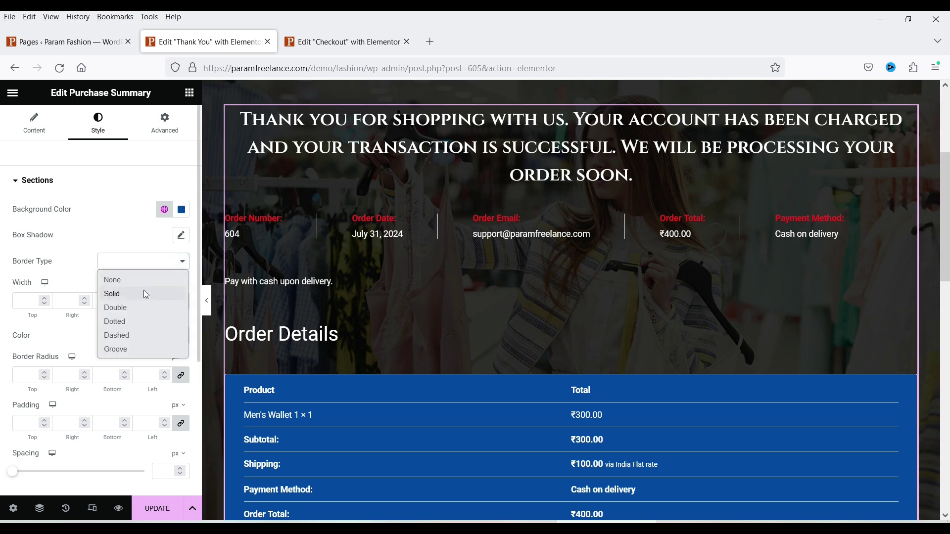
pyautogui.click(144, 292)
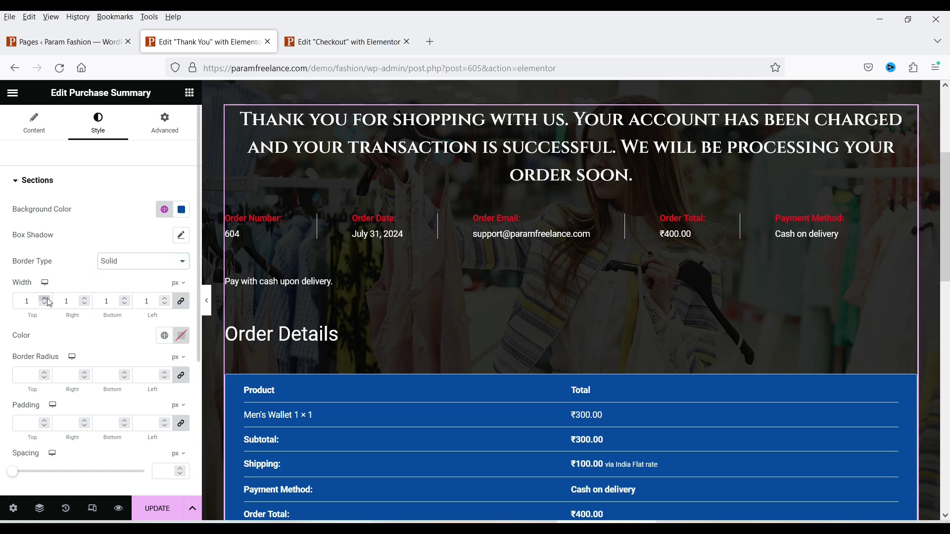
pyautogui.click(164, 335)
pyautogui.click(48, 479)
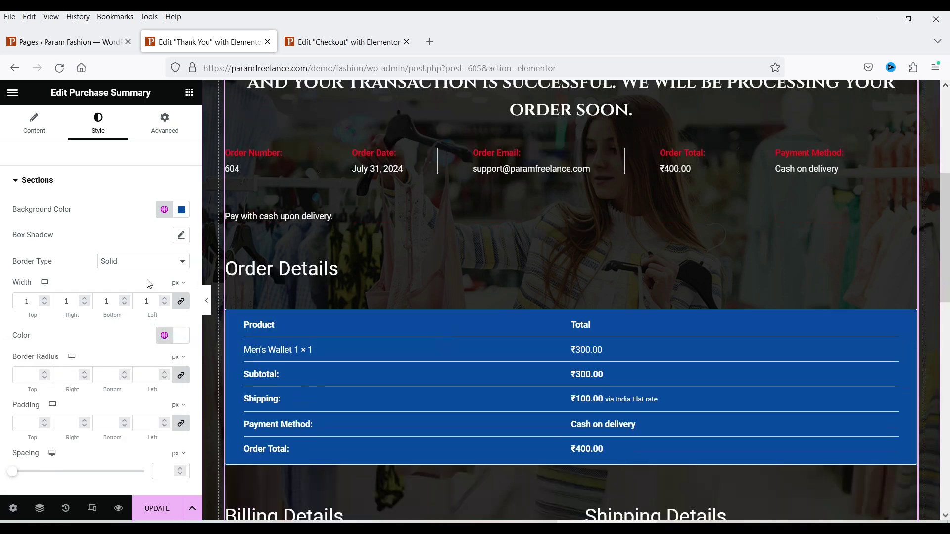
# Adjust the spacing of the Purchase Summary's sections.
pyautogui.click(44, 372)
pyautogui.moveTo(12, 471); pyautogui.dragTo(80, 481)
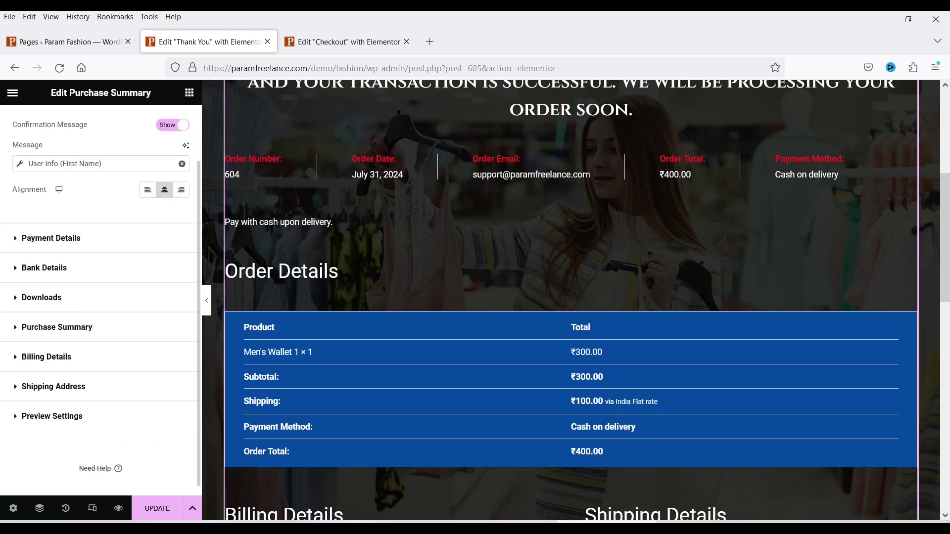
# Check the Purchase Summary's preview order options and keep Latest Order selected.
pyautogui.click(61, 428)
pyautogui.click(143, 406)
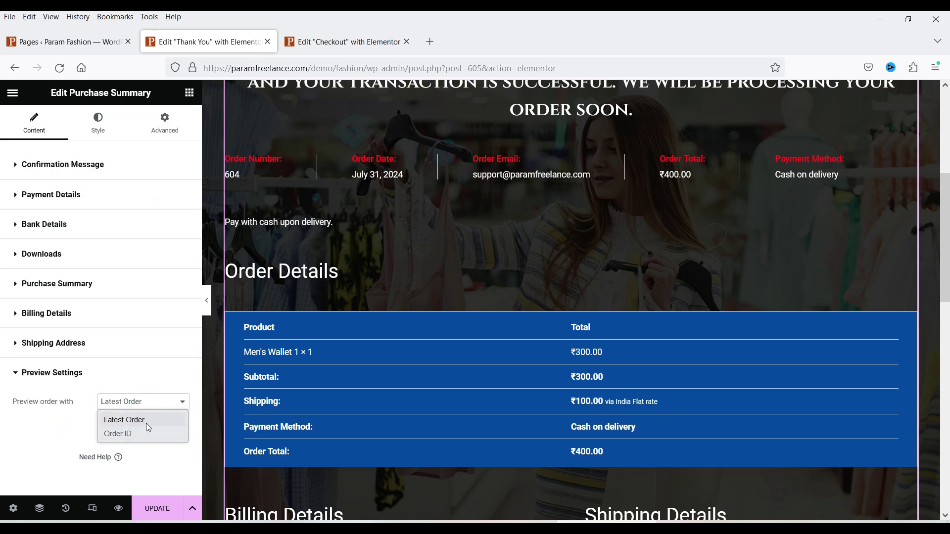
pyautogui.click(146, 423)
pyautogui.click(80, 188)
pyautogui.click(80, 192)
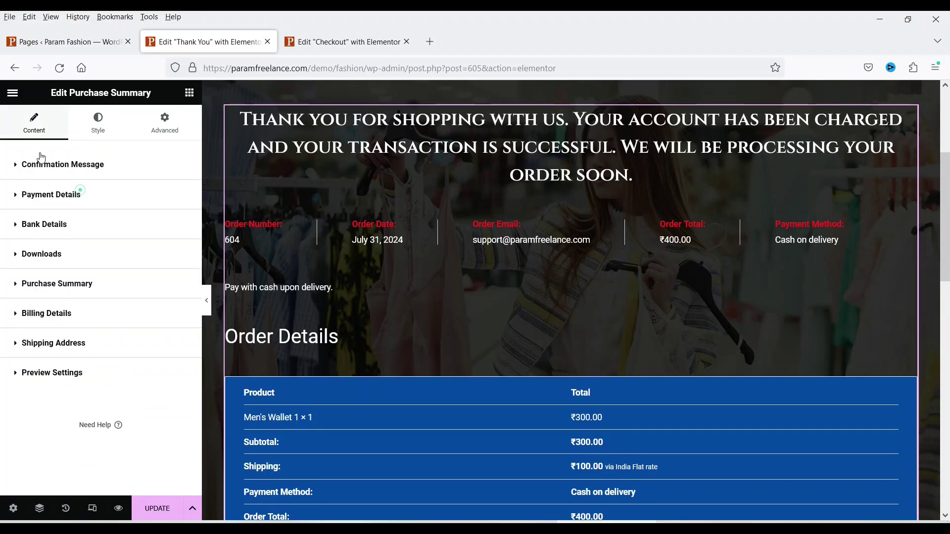
# Review the Purchase Summary's title, label and alignment settings for payment, bank, downloads, order, billing and shipping details.
pyautogui.click(55, 204)
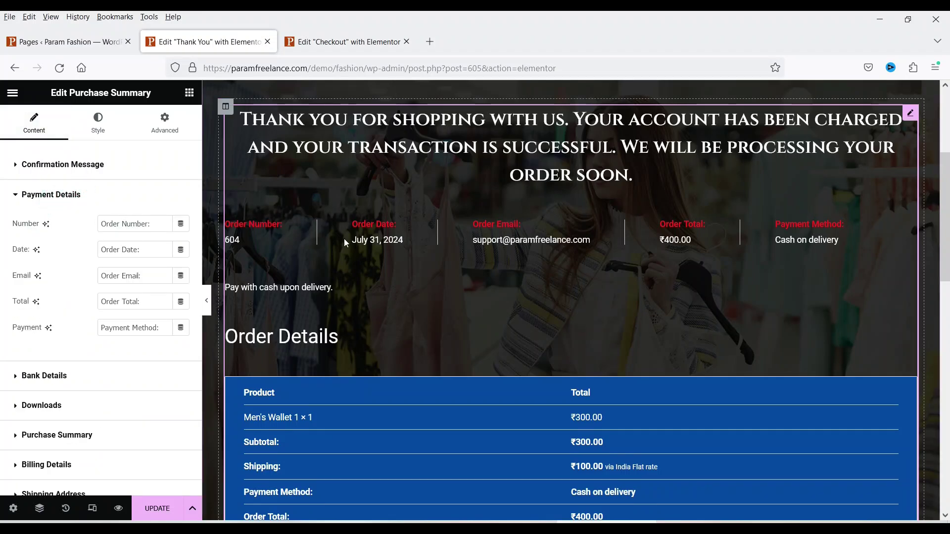
pyautogui.click(45, 196)
pyautogui.click(52, 226)
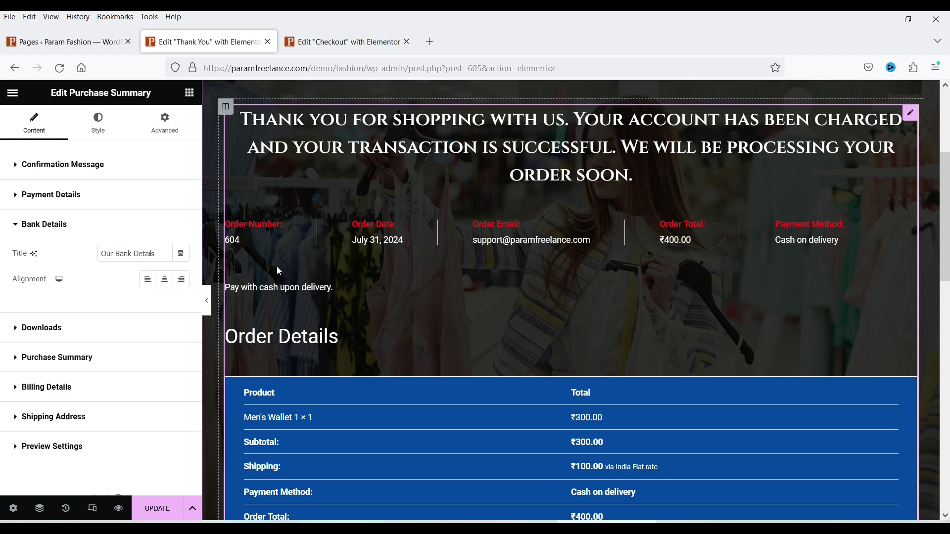
pyautogui.click(290, 280)
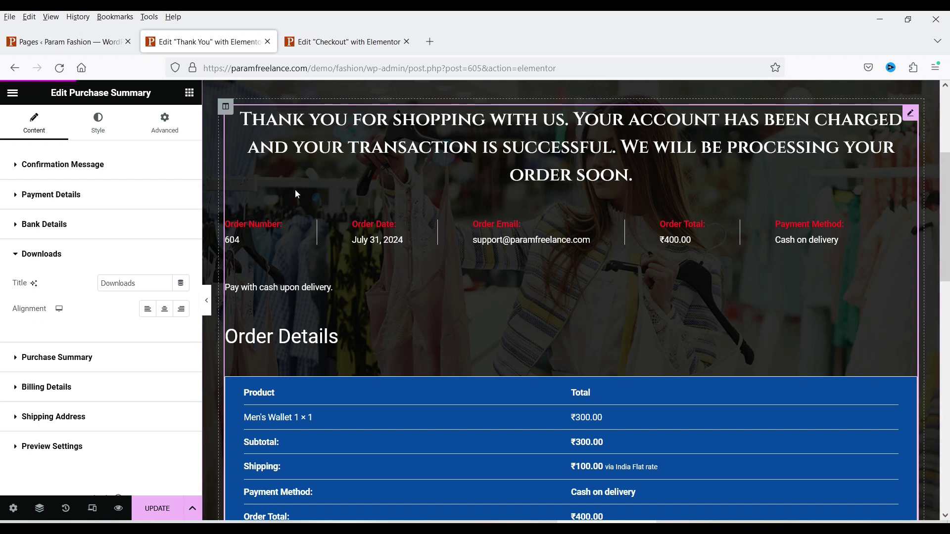
pyautogui.click(57, 358)
pyautogui.scroll(-3, 551, 296)
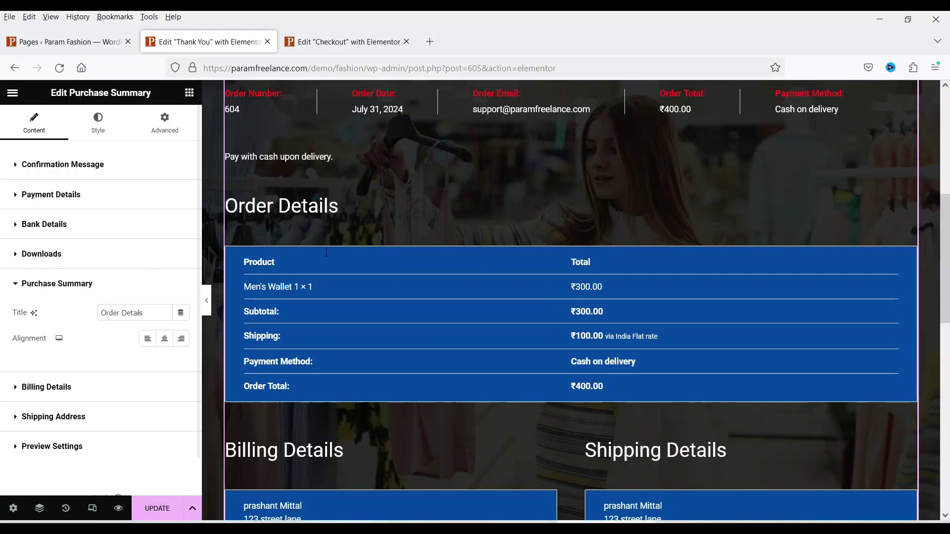
pyautogui.scroll(3, 326, 253)
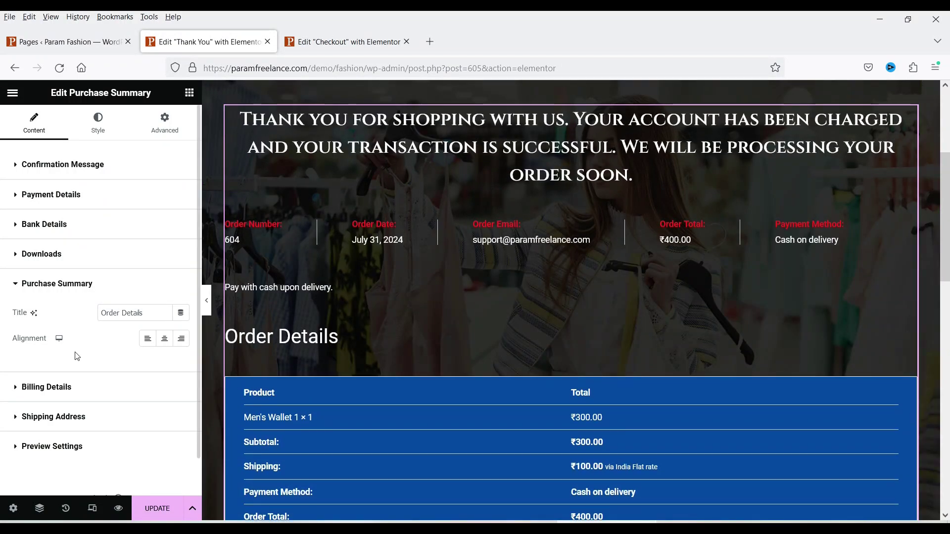
pyautogui.click(65, 389)
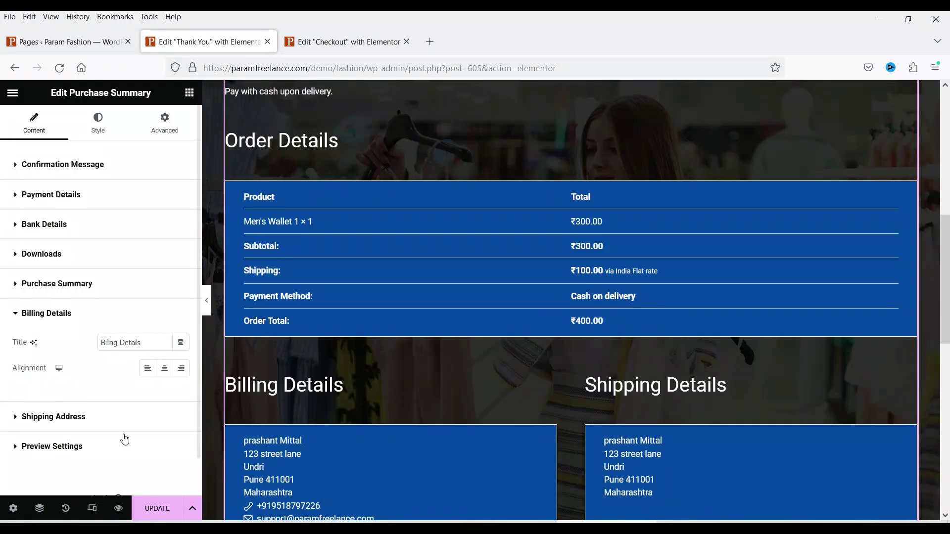
pyautogui.click(102, 420)
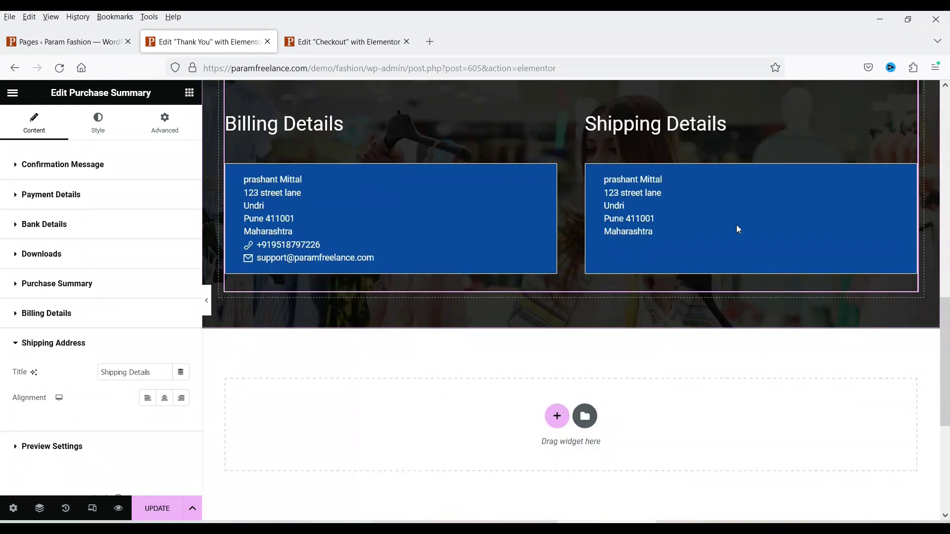
# Add a single-column section below the Purchase Summary and set its top and bottom padding to 50 px.
pyautogui.click(554, 419)
pyautogui.click(406, 455)
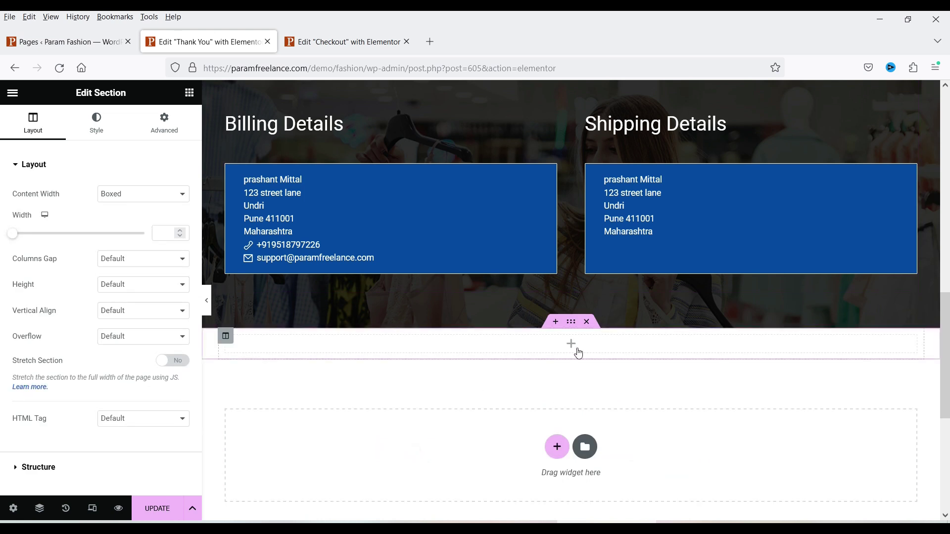
pyautogui.click(165, 127)
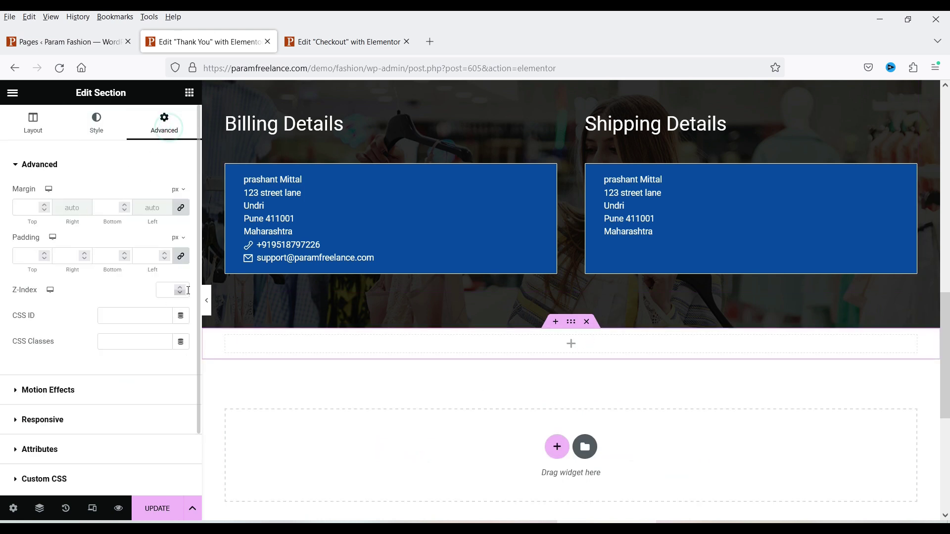
pyautogui.click(25, 256)
pyautogui.write('50')
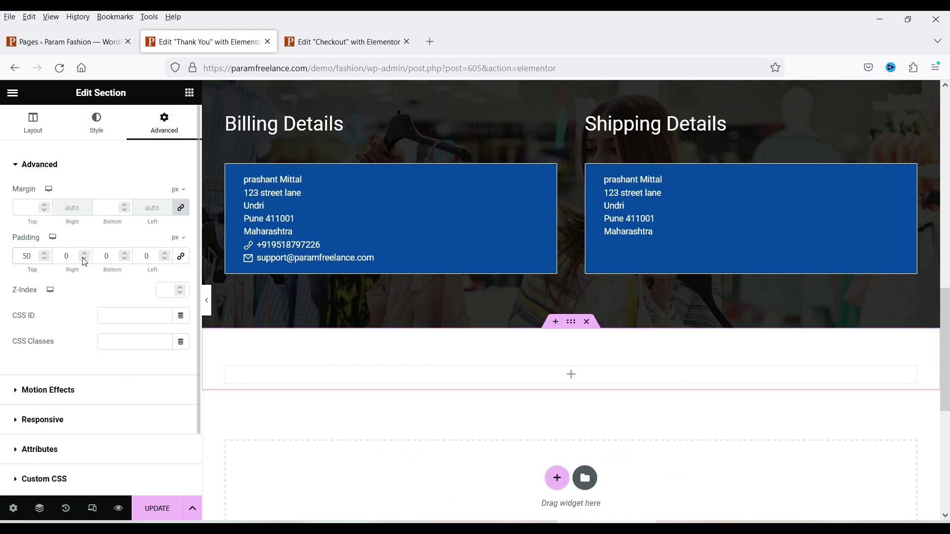
# Place a Products widget in the new section and set it to 2 rows.
pyautogui.click(488, 388)
pyautogui.write('woo')
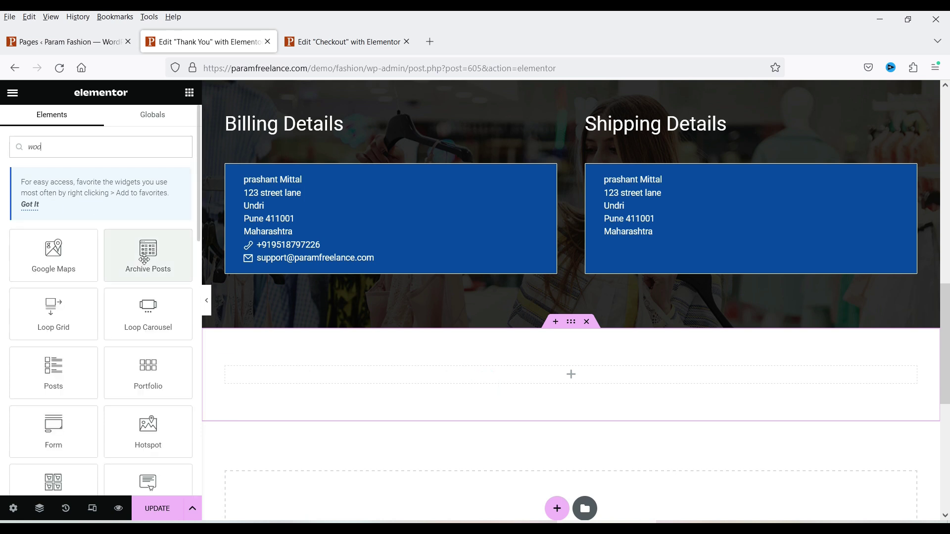
pyautogui.doubleClick(70, 155)
pyautogui.write('produ')
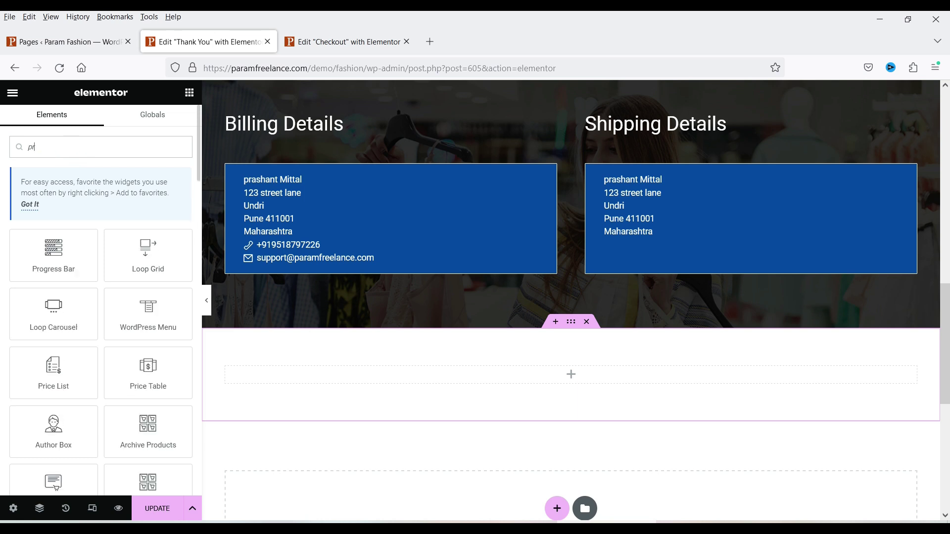
pyautogui.moveTo(53, 432); pyautogui.dragTo(571, 375)
pyautogui.doubleClick(163, 219)
pyautogui.write('2')
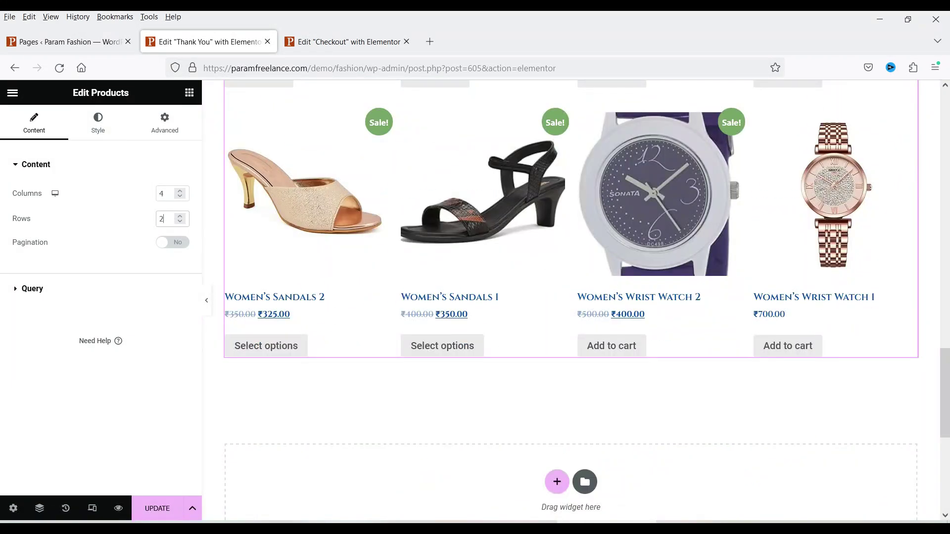
pyautogui.scroll(5, 861, 269)
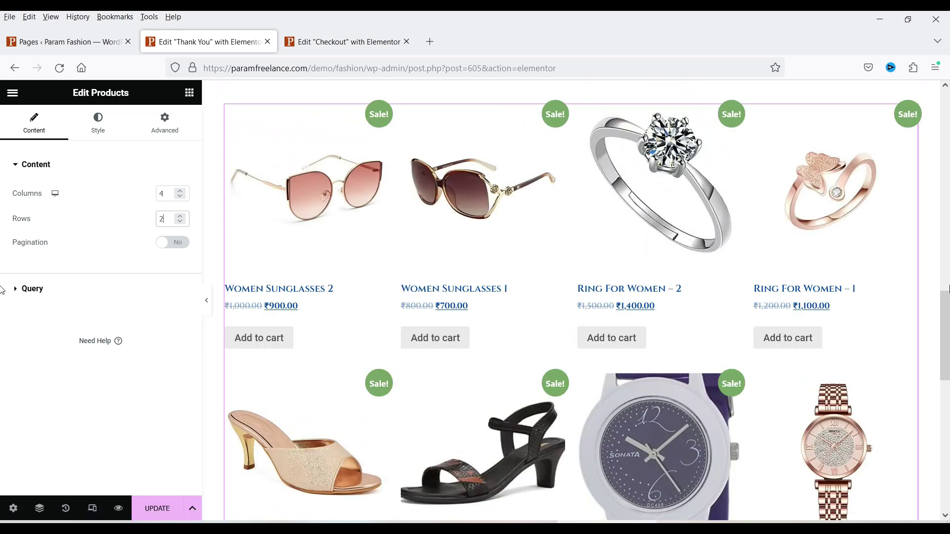
# Review the Products widget's style options and preview the whole Thank You page without the editing panel.
pyautogui.click(98, 123)
pyautogui.scroll(-5, 60, 304)
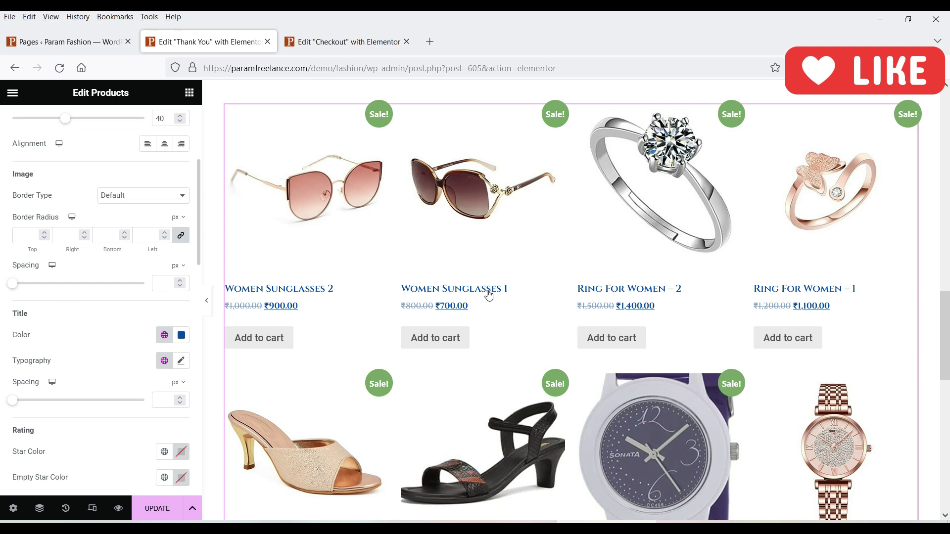
pyautogui.click(909, 111)
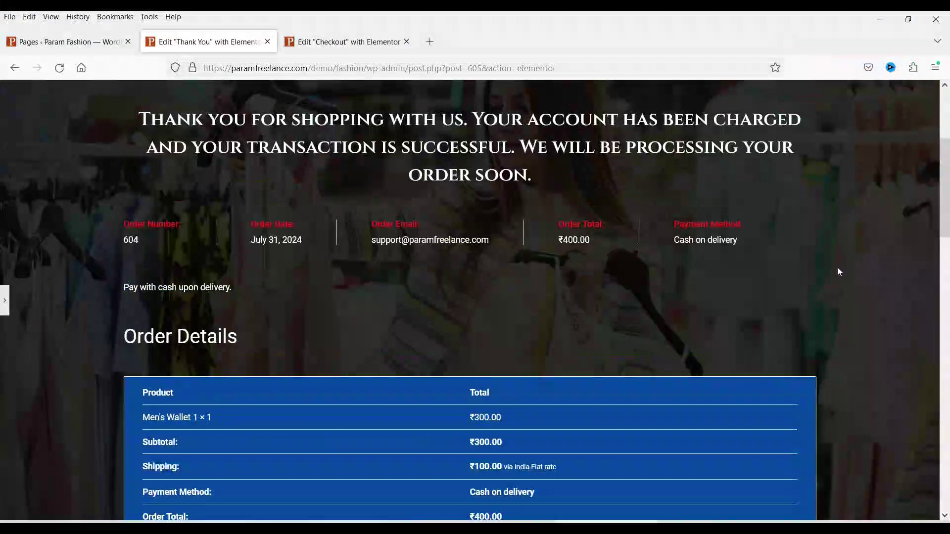
pyautogui.scroll(4, 840, 273)
pyautogui.scroll(-20, 840, 278)
# Update the Thank You page and save it as the WooCommerce purchase summary page.
pyautogui.click(5, 301)
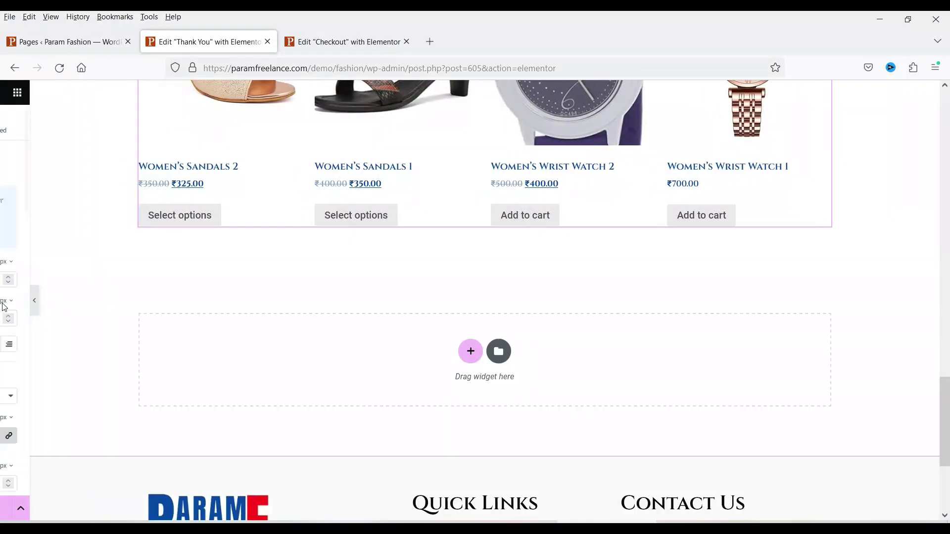
pyautogui.click(157, 514)
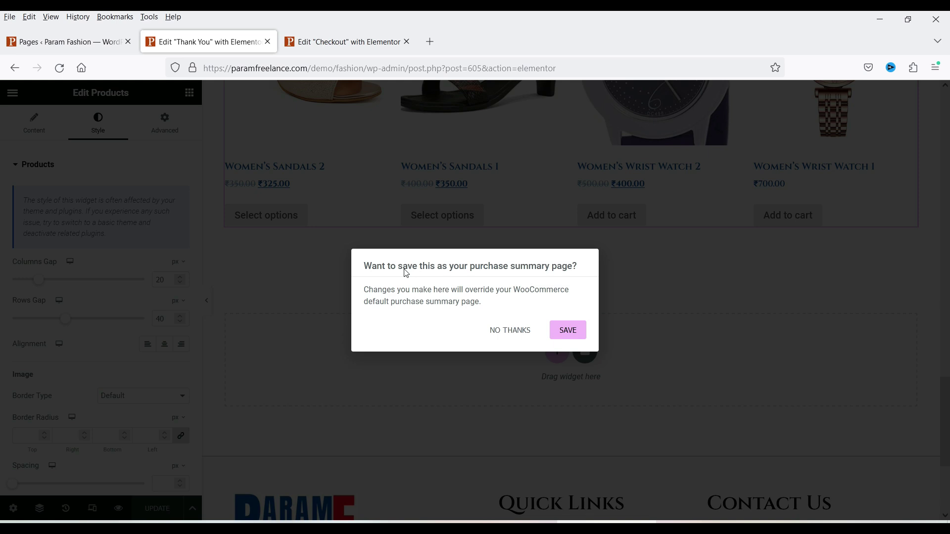
pyautogui.click(568, 331)
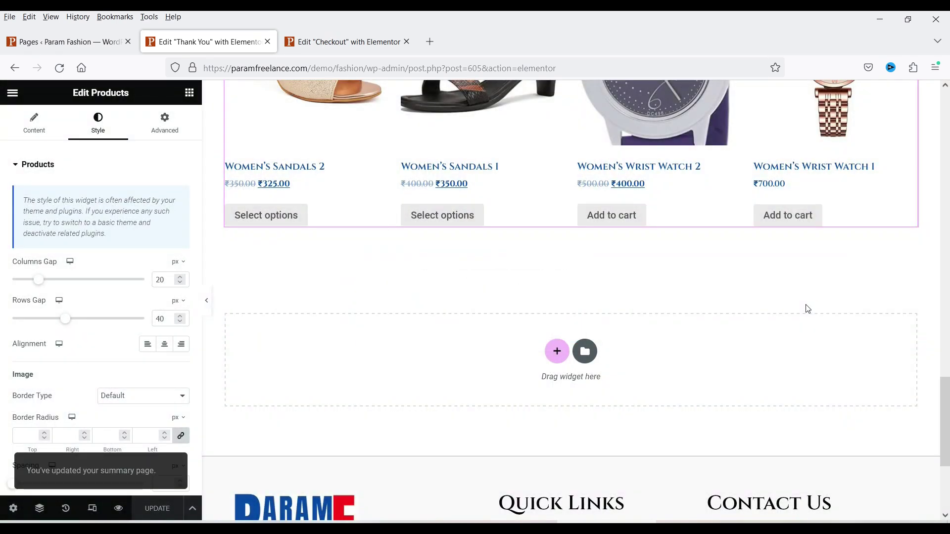
# Check the Purchase Summary page assignment in the WooCommerce site settings.
pyautogui.click(12, 93)
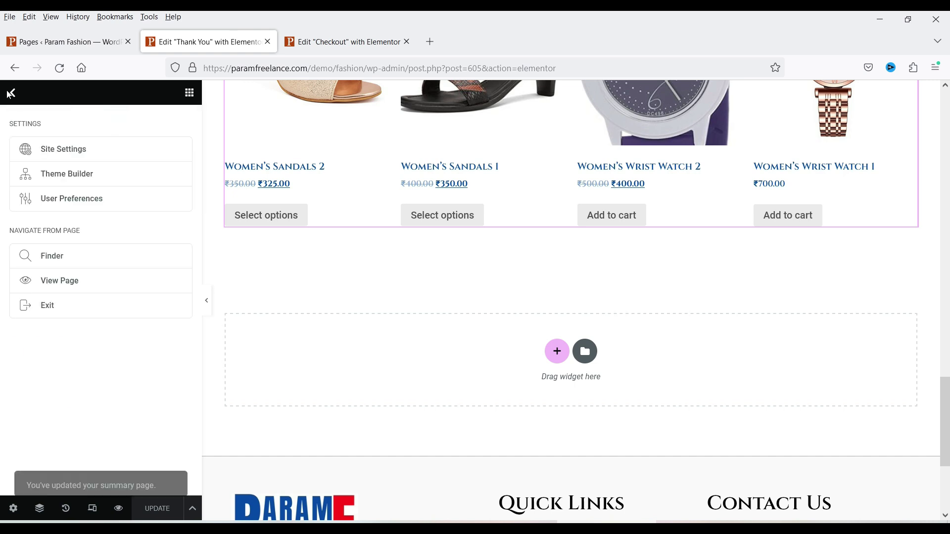
pyautogui.click(70, 151)
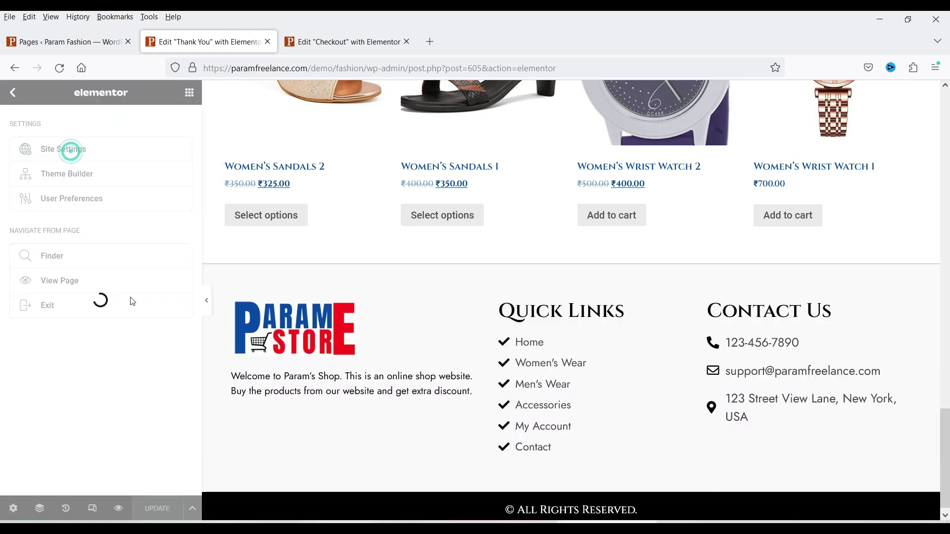
pyautogui.scroll(-5, 79, 335)
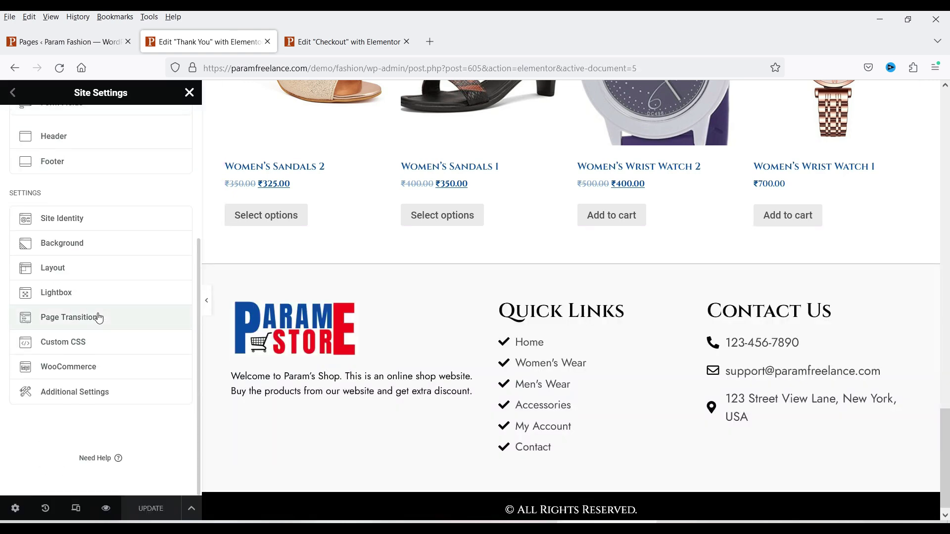
pyautogui.click(74, 366)
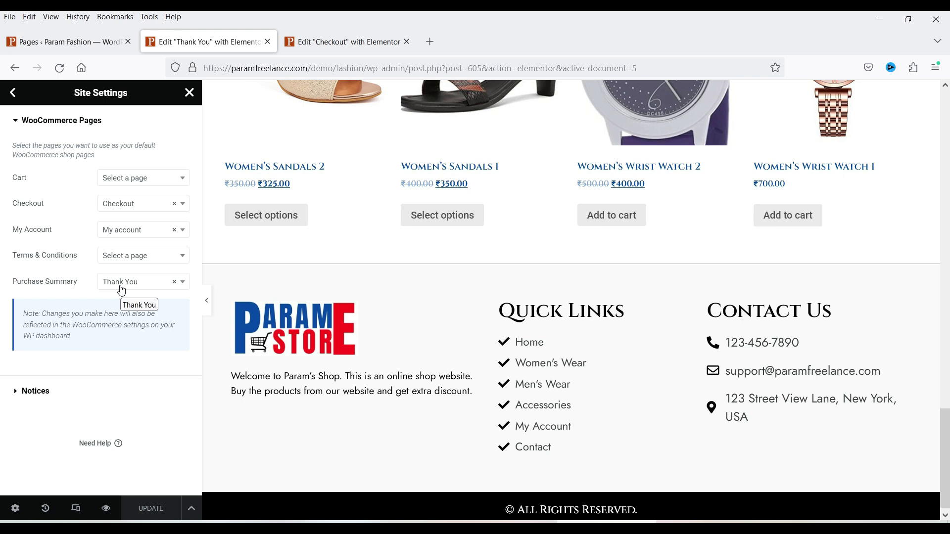
# Visit the live store in a separate tab and add Women Sunglasses 2 to the cart.
pyautogui.click(35, 42)
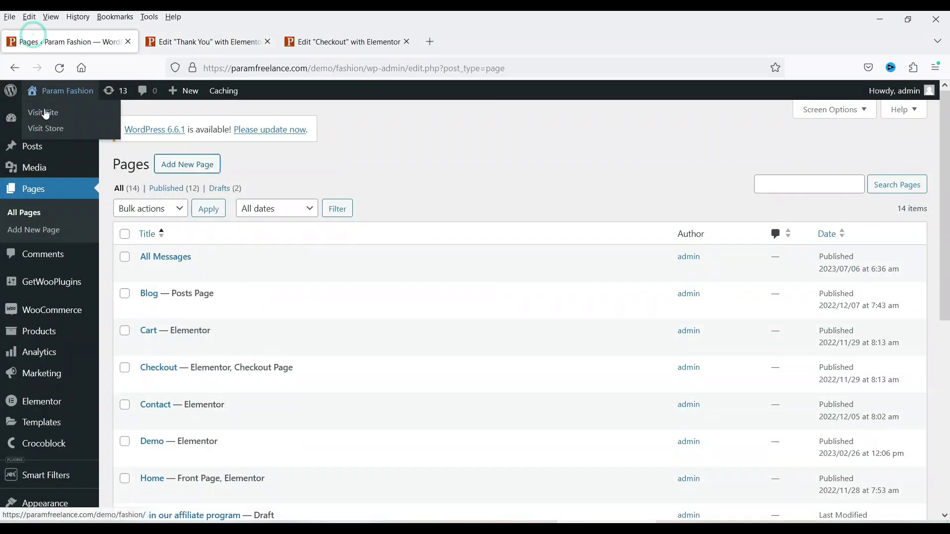
pyautogui.middleClick(43, 112)
pyautogui.click(198, 41)
pyautogui.scroll(-10, 510, 198)
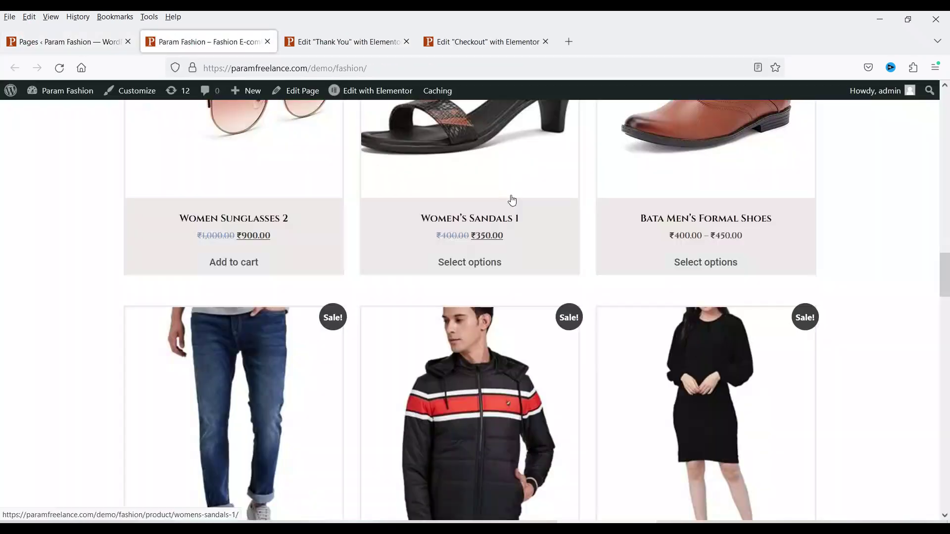
pyautogui.click(233, 263)
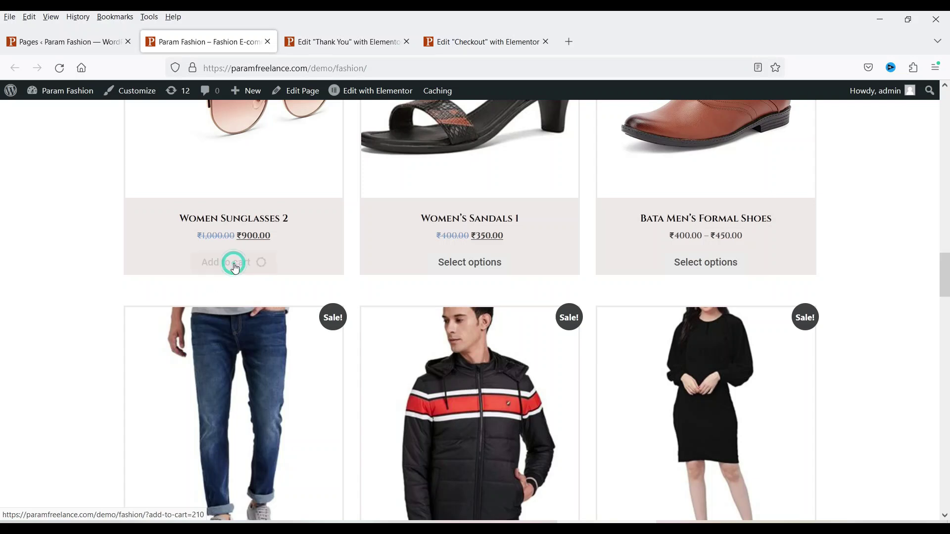
# Check out the cart and place the test order with Cash on delivery.
pyautogui.click(792, 117)
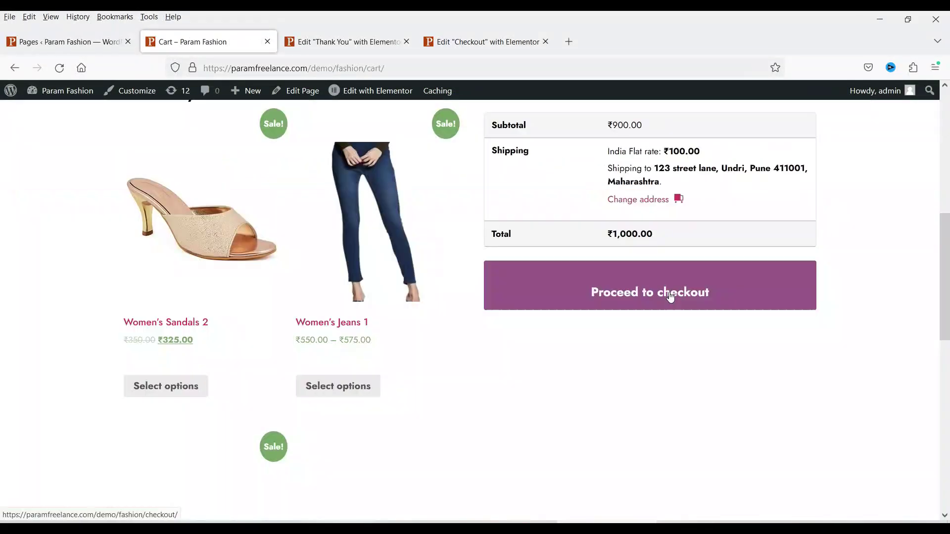
pyautogui.click(671, 297)
pyautogui.scroll(-10, 879, 272)
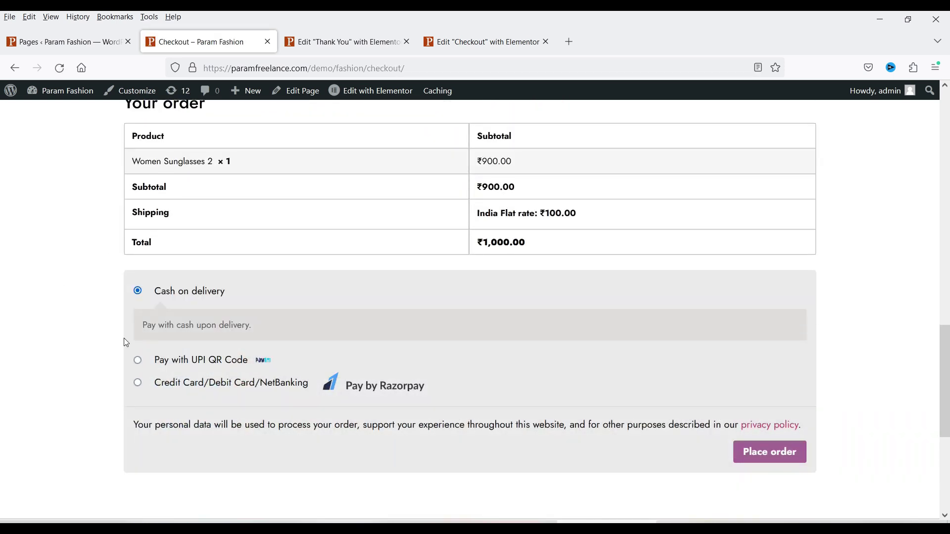
pyautogui.click(798, 448)
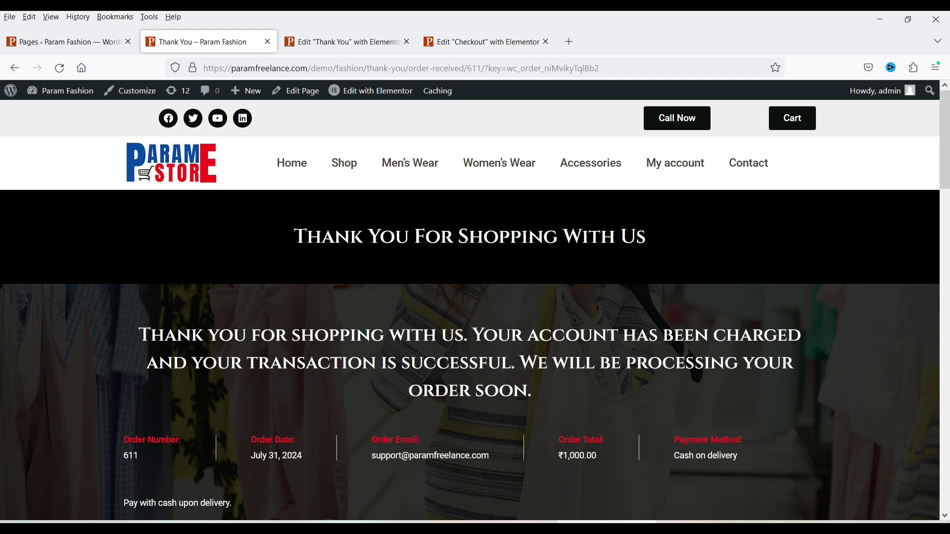
# Examine the live Thank You page from the confirmation message through order, billing and shipping details to the product grid.
pyautogui.scroll(-4, 476, 269)
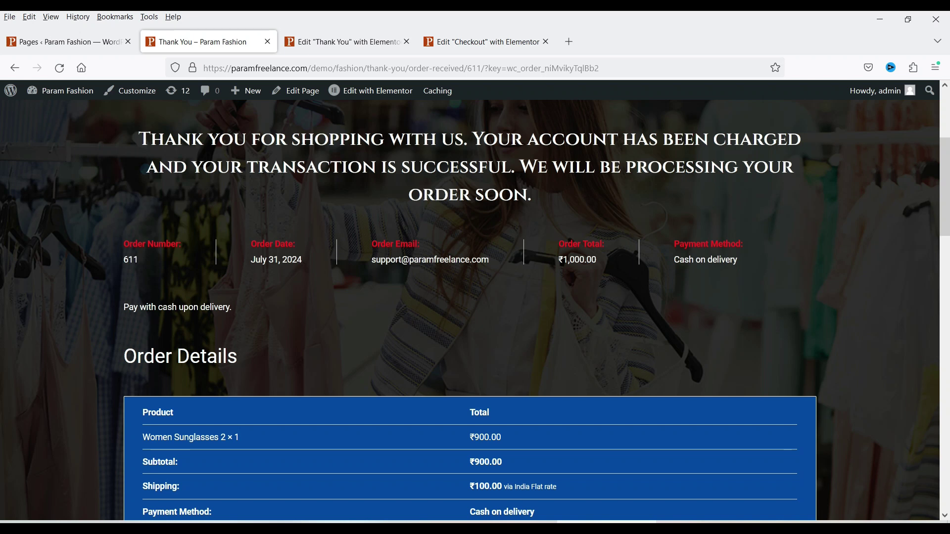
pyautogui.scroll(-9, 159, 305)
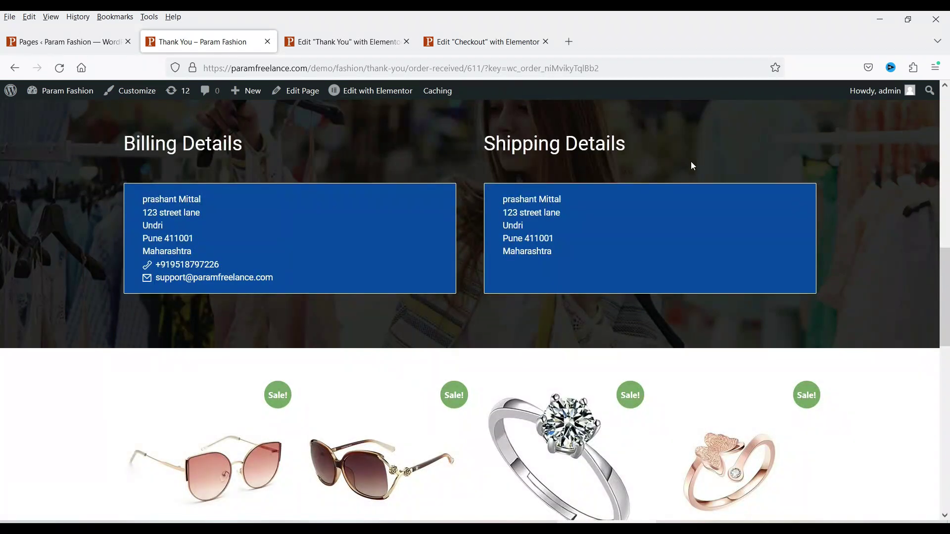
pyautogui.scroll(-13, 859, 264)
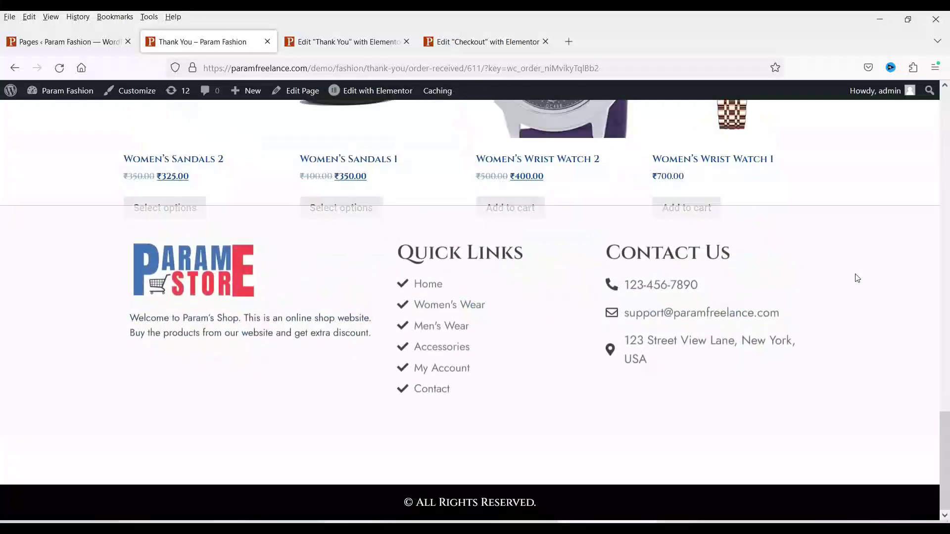
pyautogui.scroll(13, 857, 278)
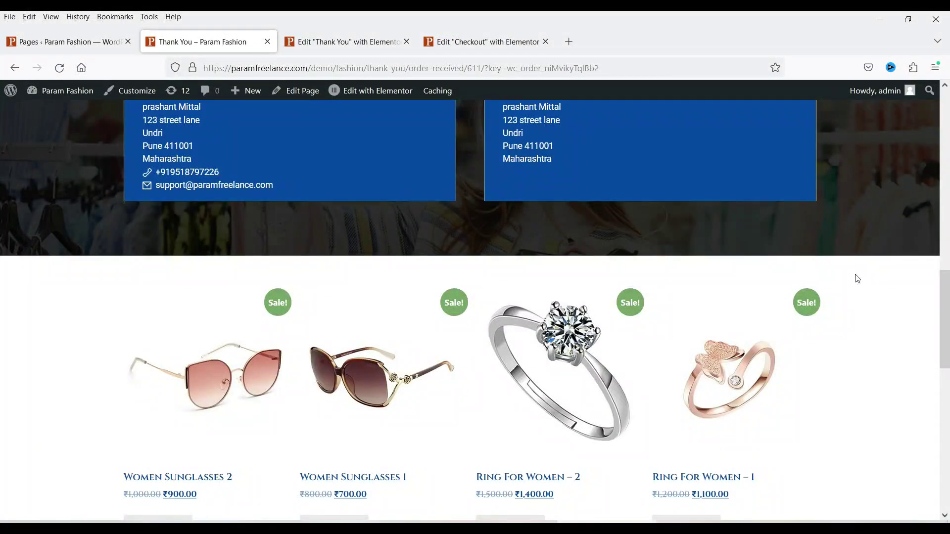
pyautogui.scroll(-4, 858, 278)
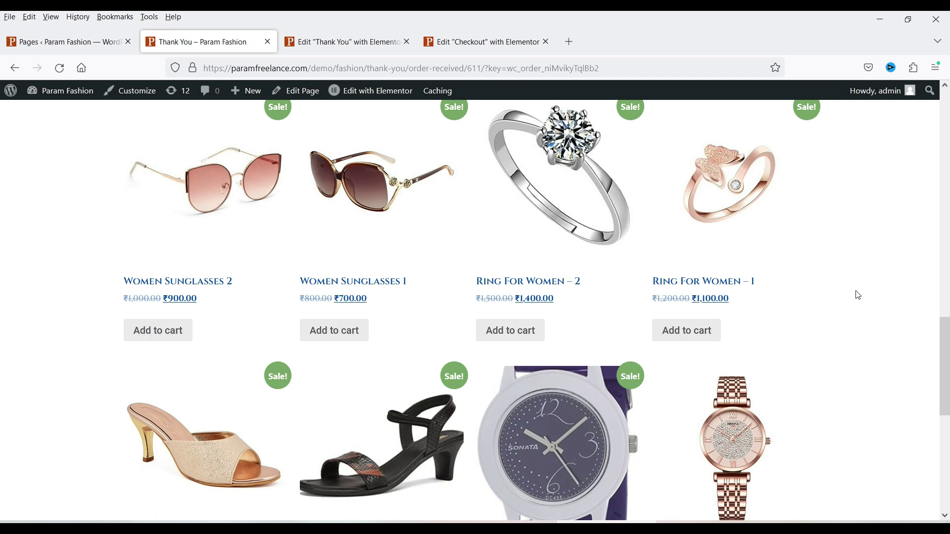
pyautogui.scroll(15, 833, 266)
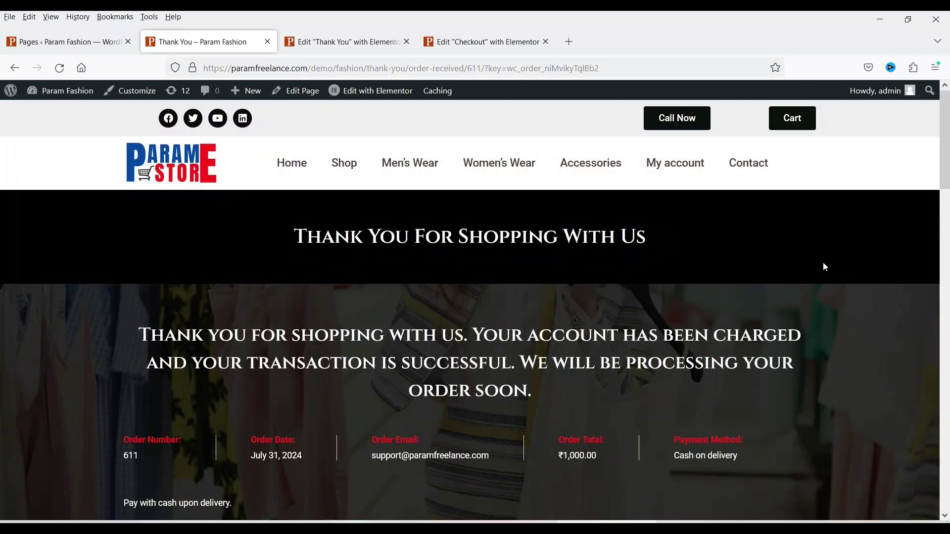